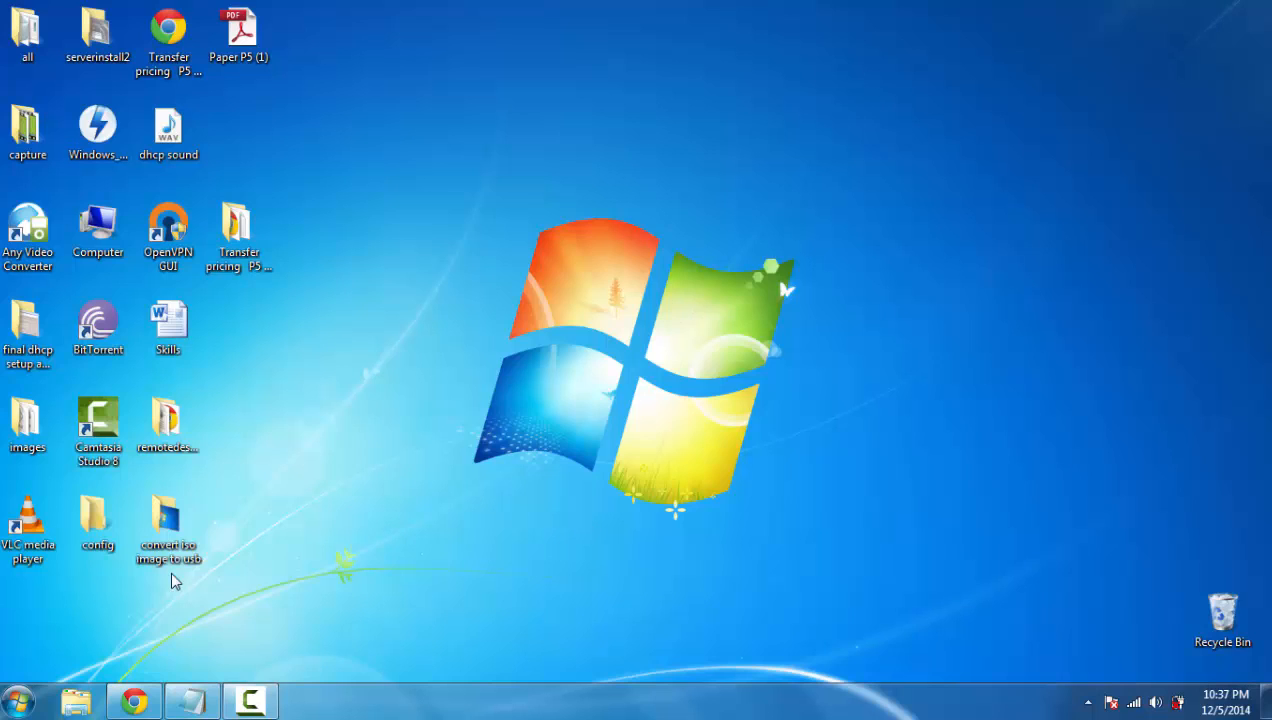
# In Chrome, search Google for "virtualbox" and open the Downloads page of the Oracle VM VirtualBox website.
pyautogui.click(137, 703)
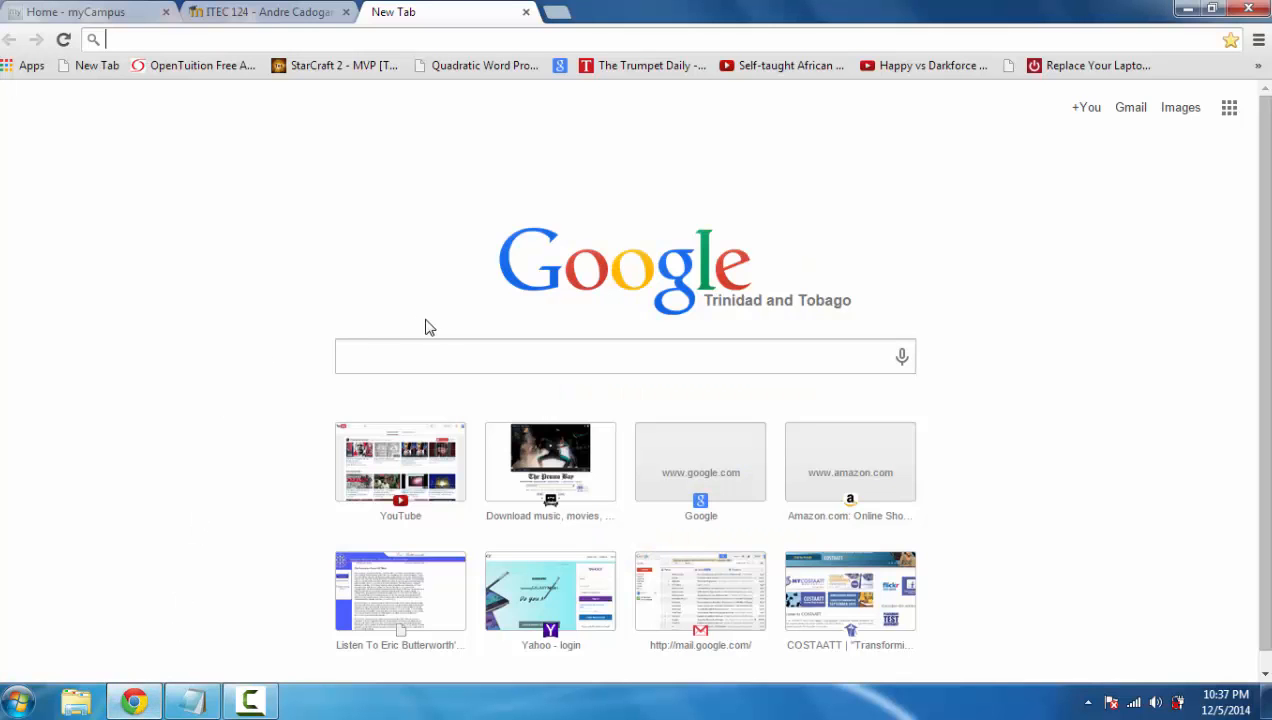
pyautogui.click(483, 356)
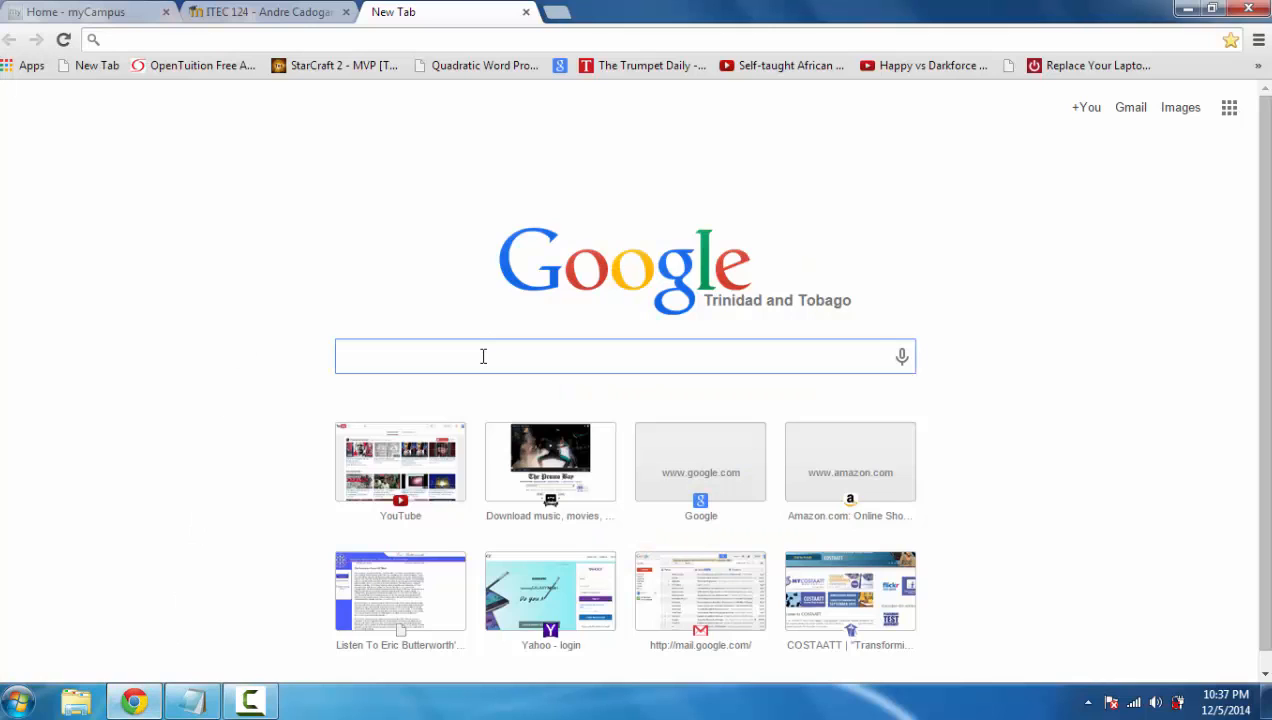
pyautogui.write('virtualbox')
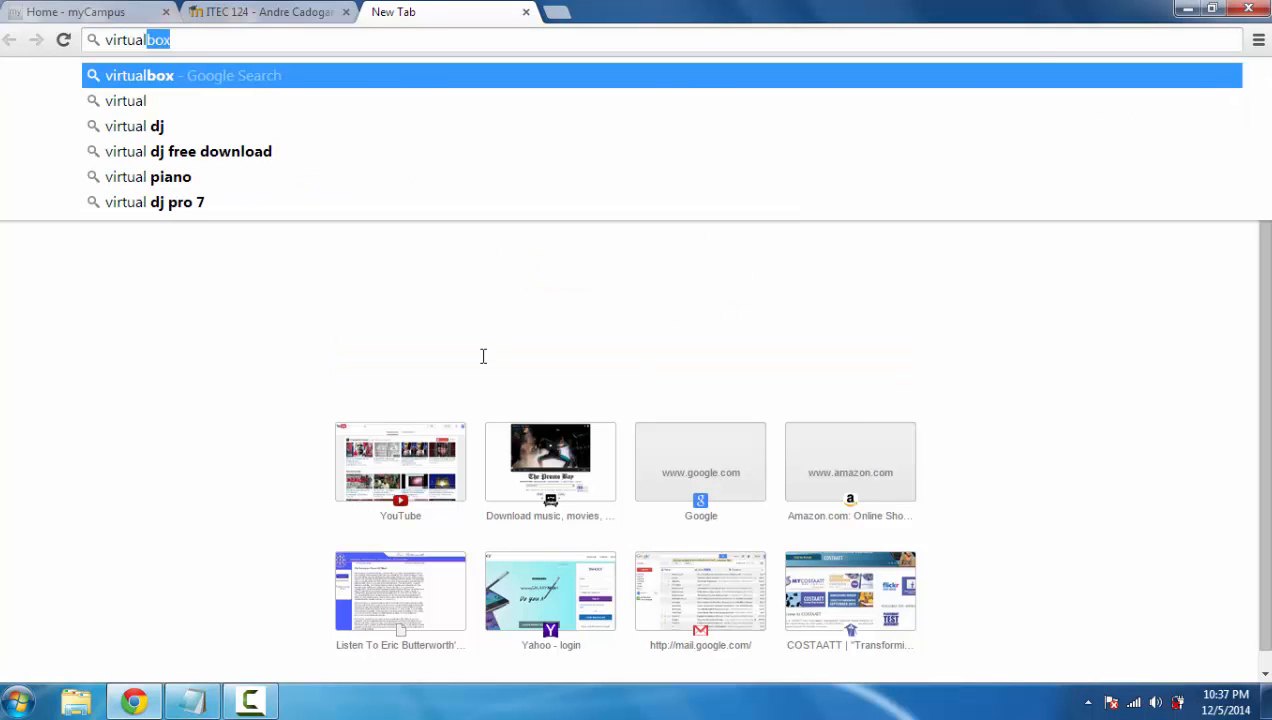
pyautogui.press('Return')
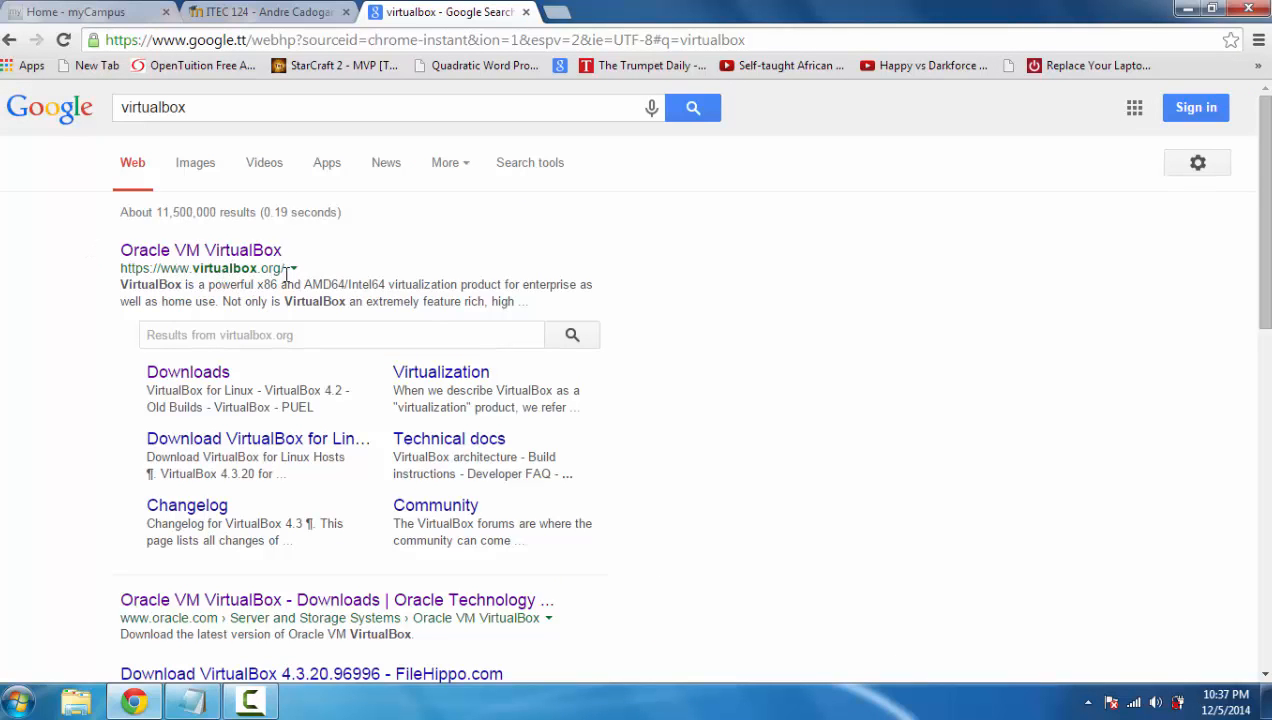
pyautogui.click(228, 252)
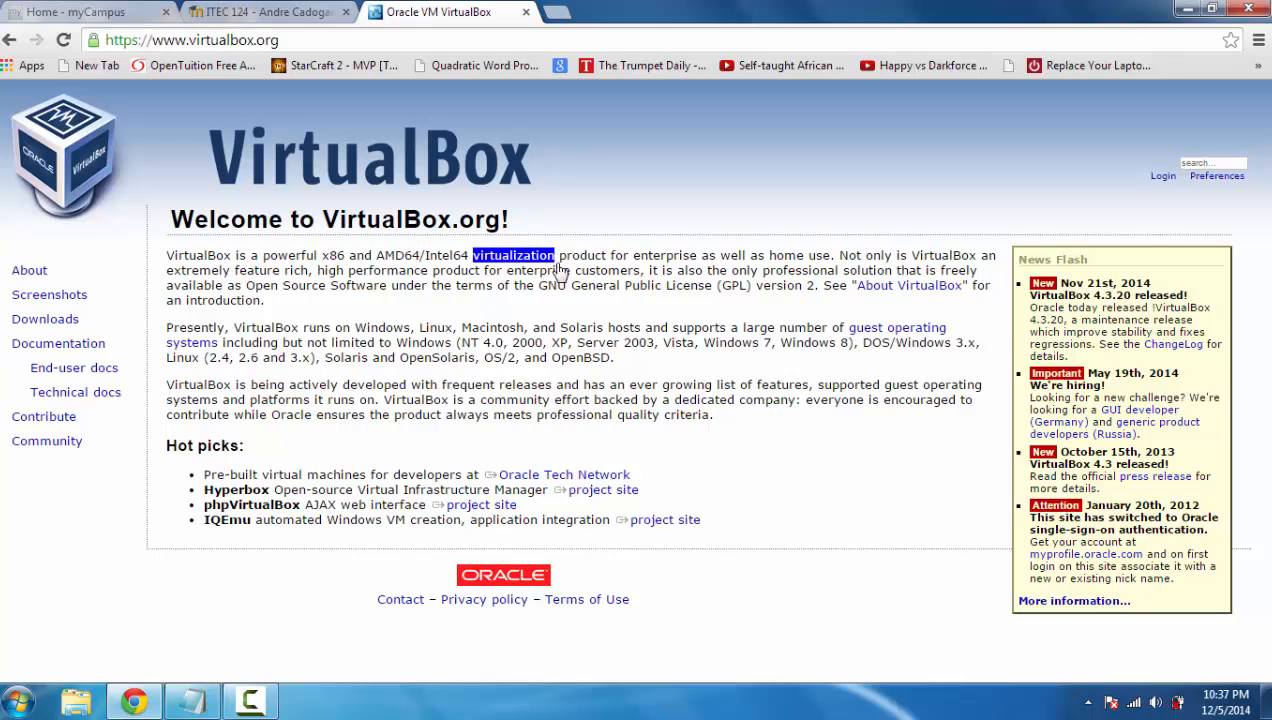
pyautogui.click(45, 320)
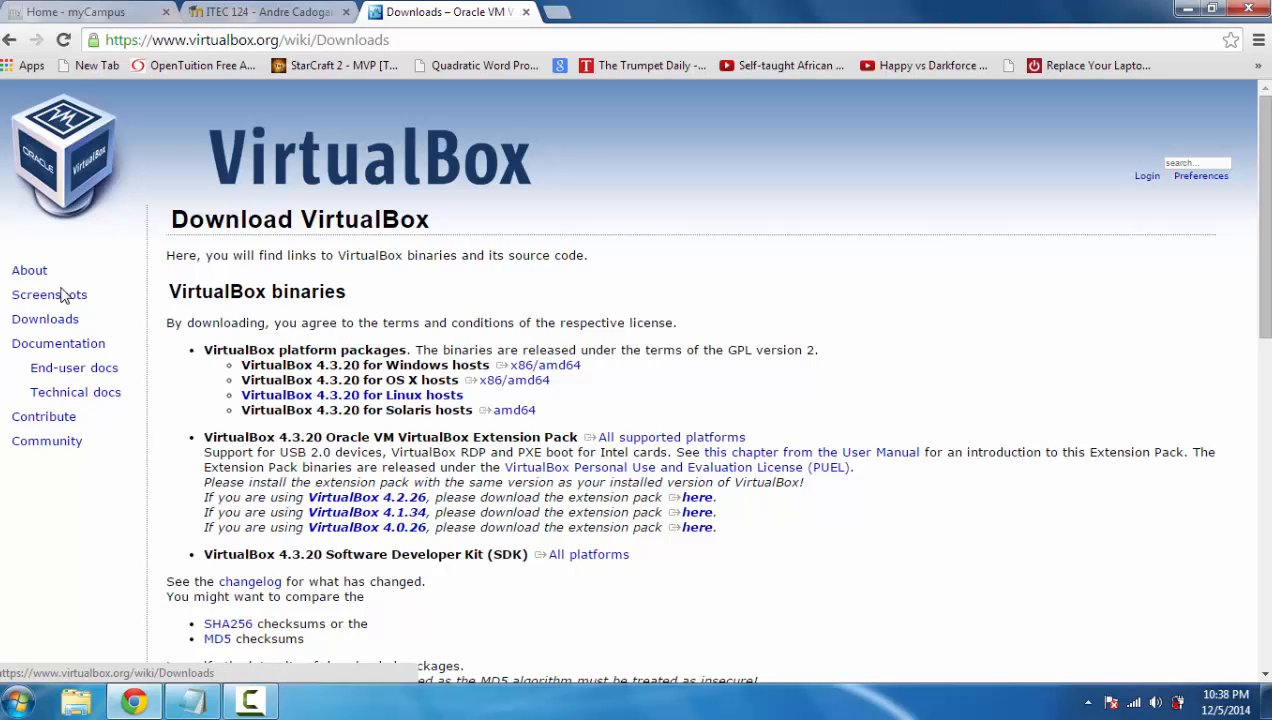
pyautogui.doubleClick(57, 320)
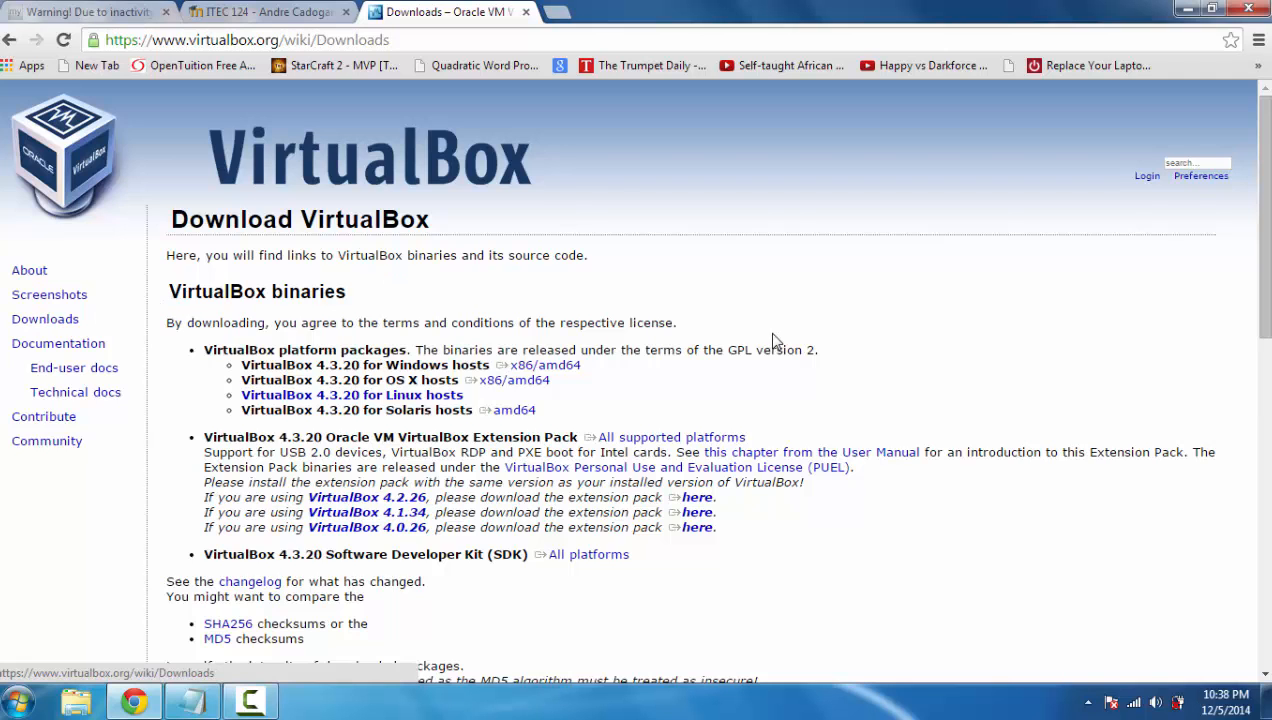
# View the list of VirtualBox older builds and return to the main Downloads page.
pyautogui.scroll(-4, 772, 342)
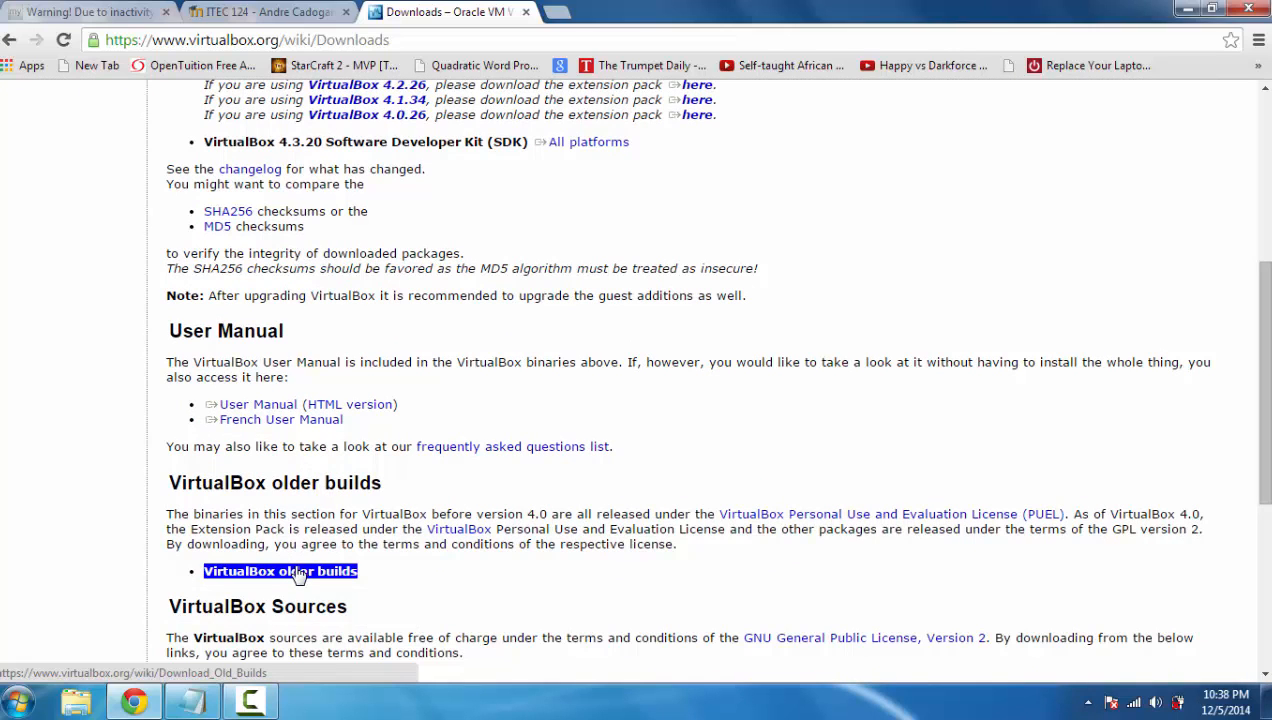
pyautogui.click(299, 575)
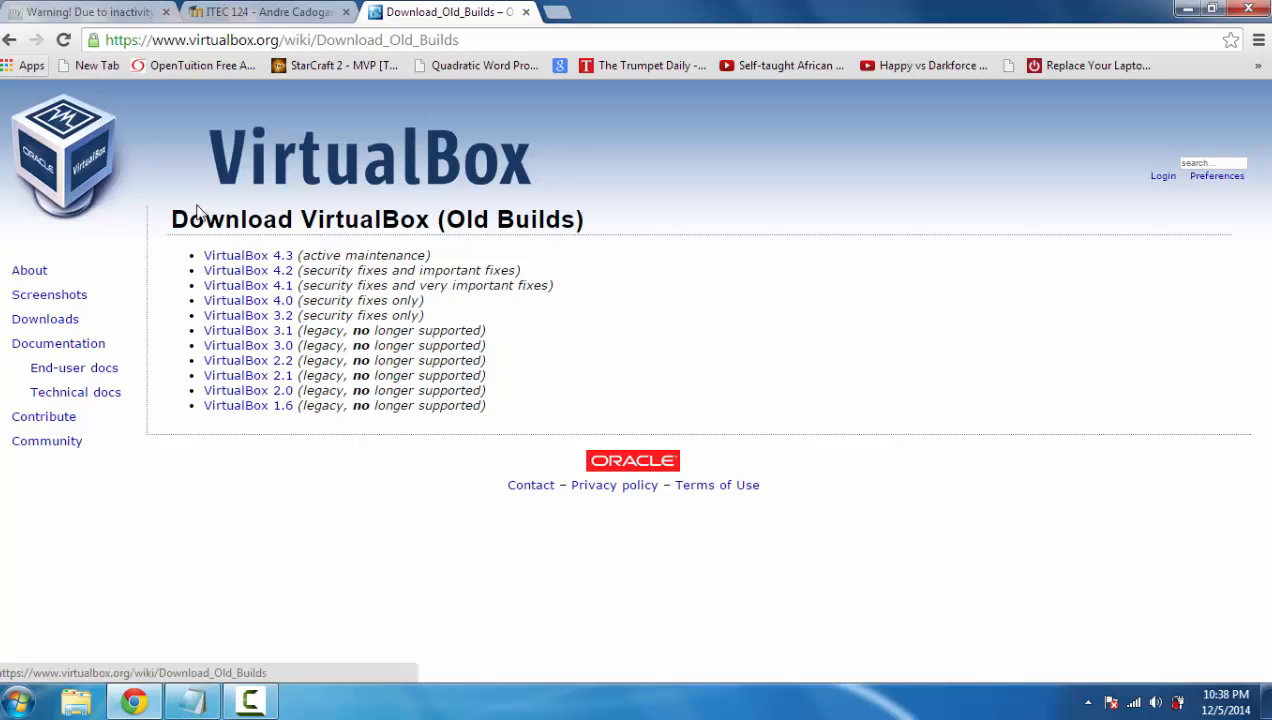
pyautogui.click(235, 258)
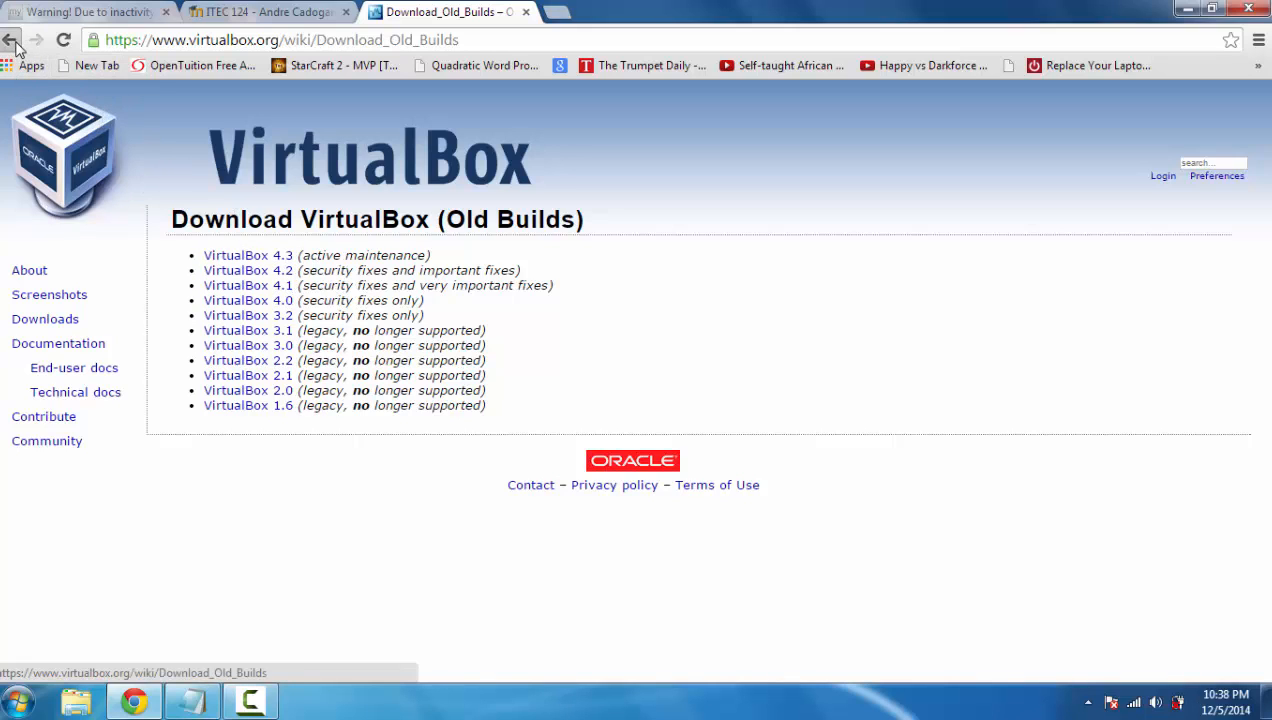
pyautogui.click(10, 42)
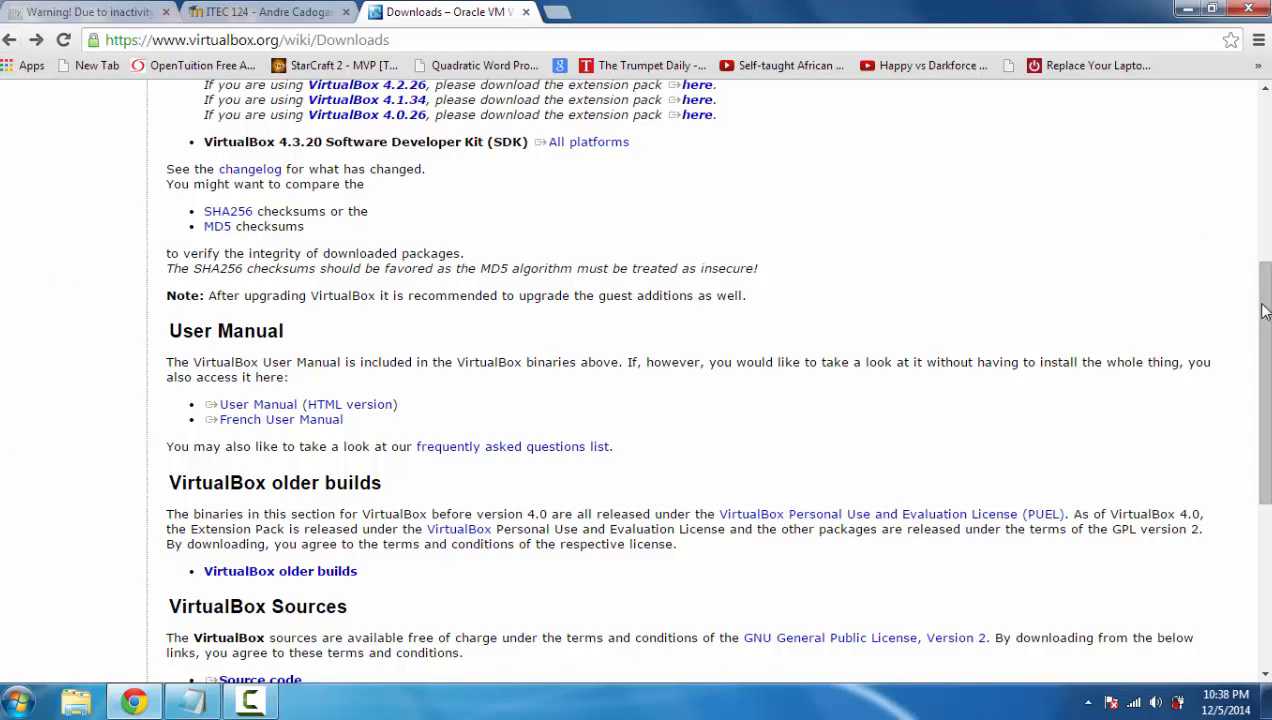
# Download the VirtualBox 4.3.20 x86/amd64 package for Windows hosts and open the downloaded installer.
pyautogui.moveTo(1265, 313); pyautogui.dragTo(1213, 210)
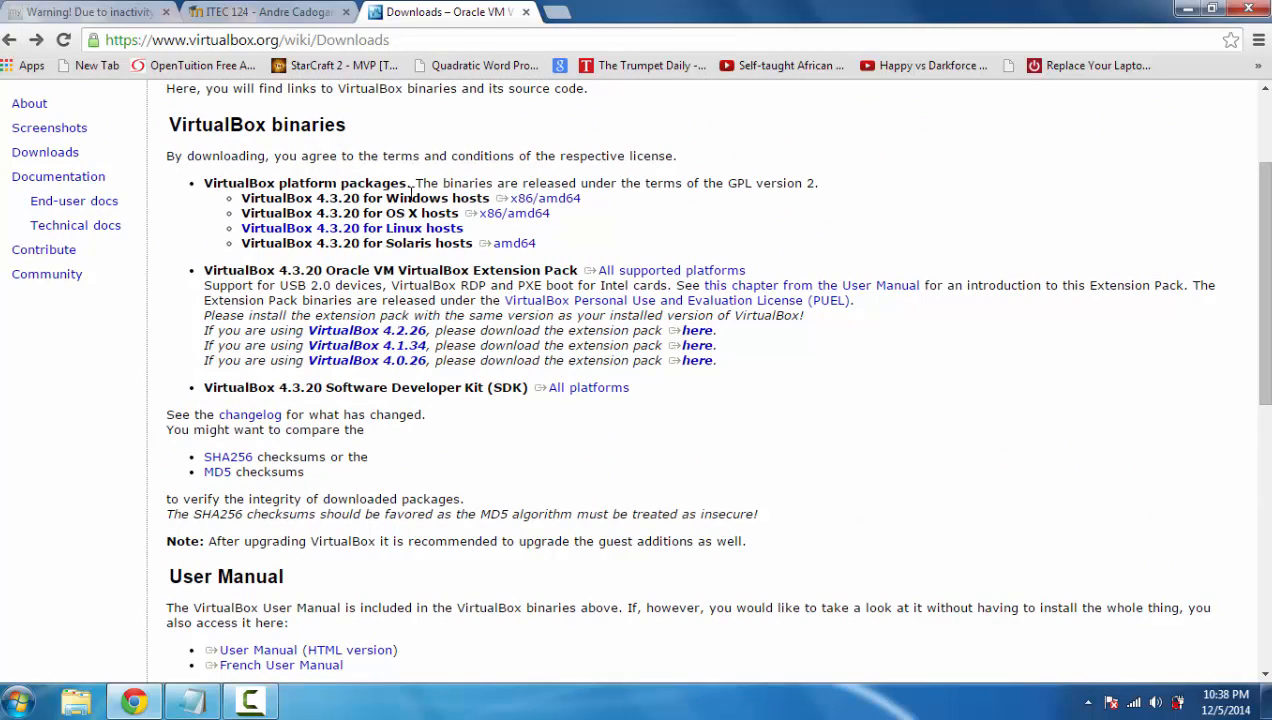
pyautogui.click(574, 204)
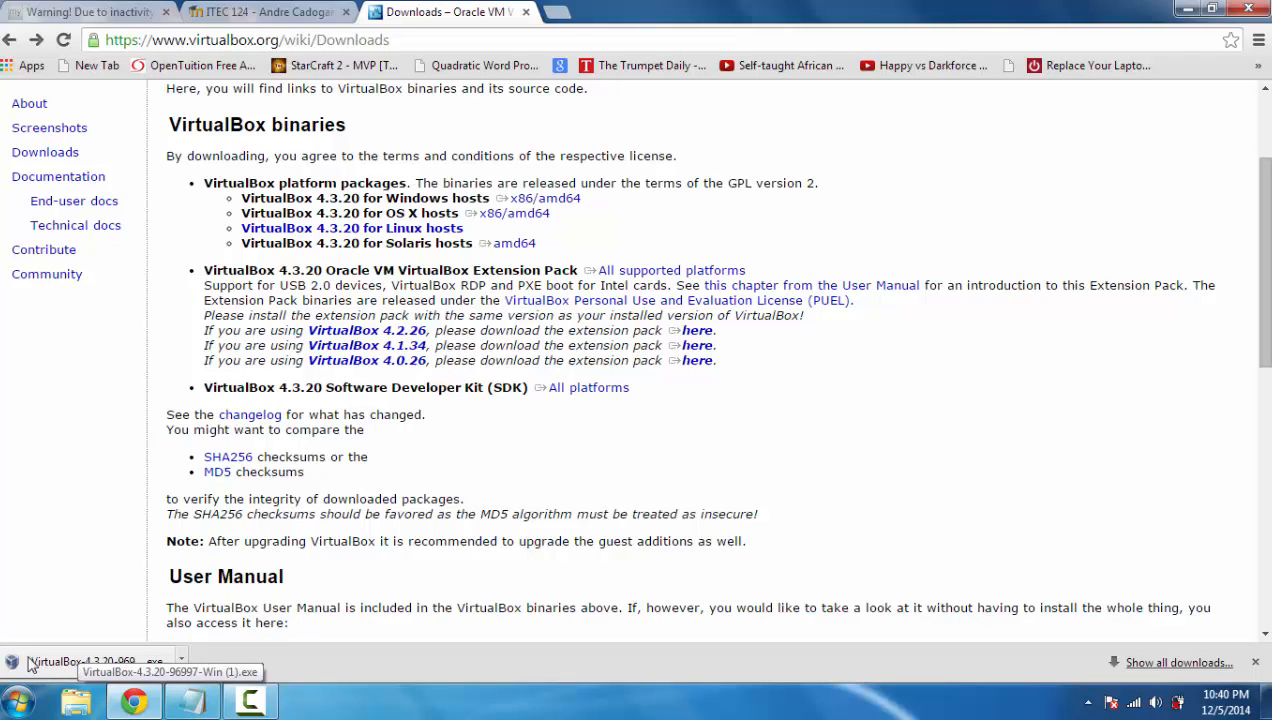
pyautogui.rightClick(80, 664)
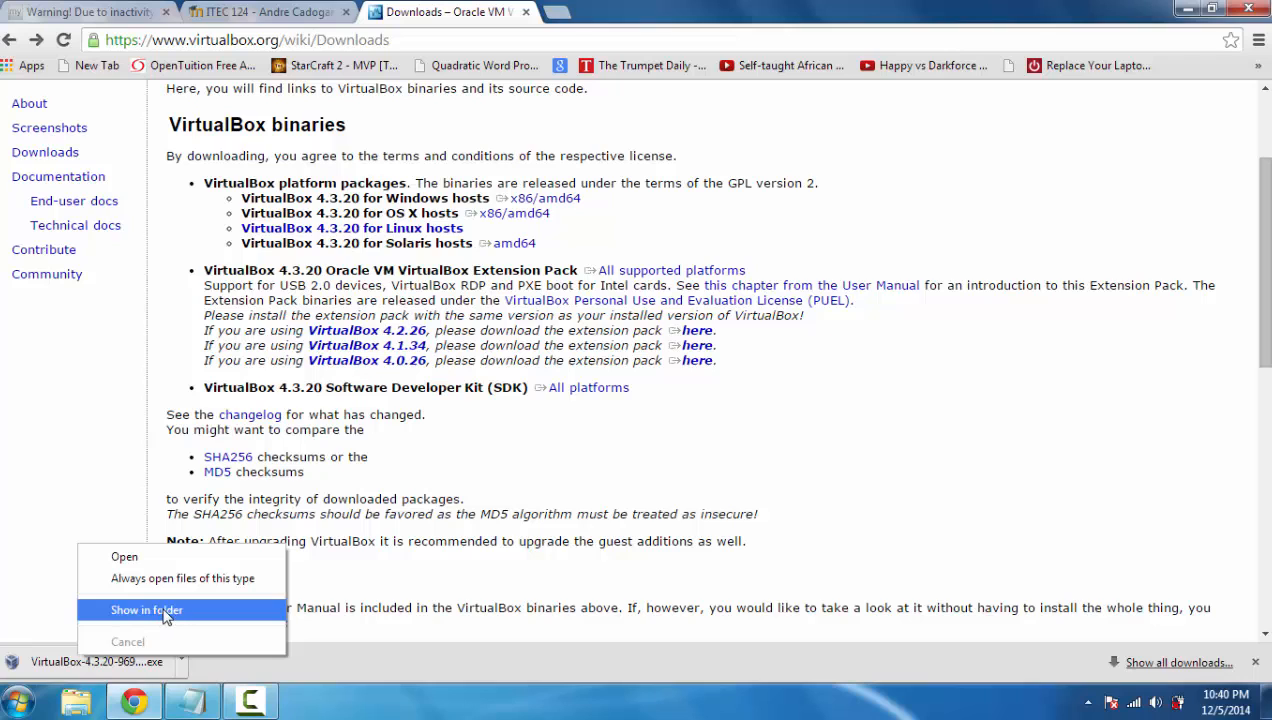
pyautogui.click(49, 665)
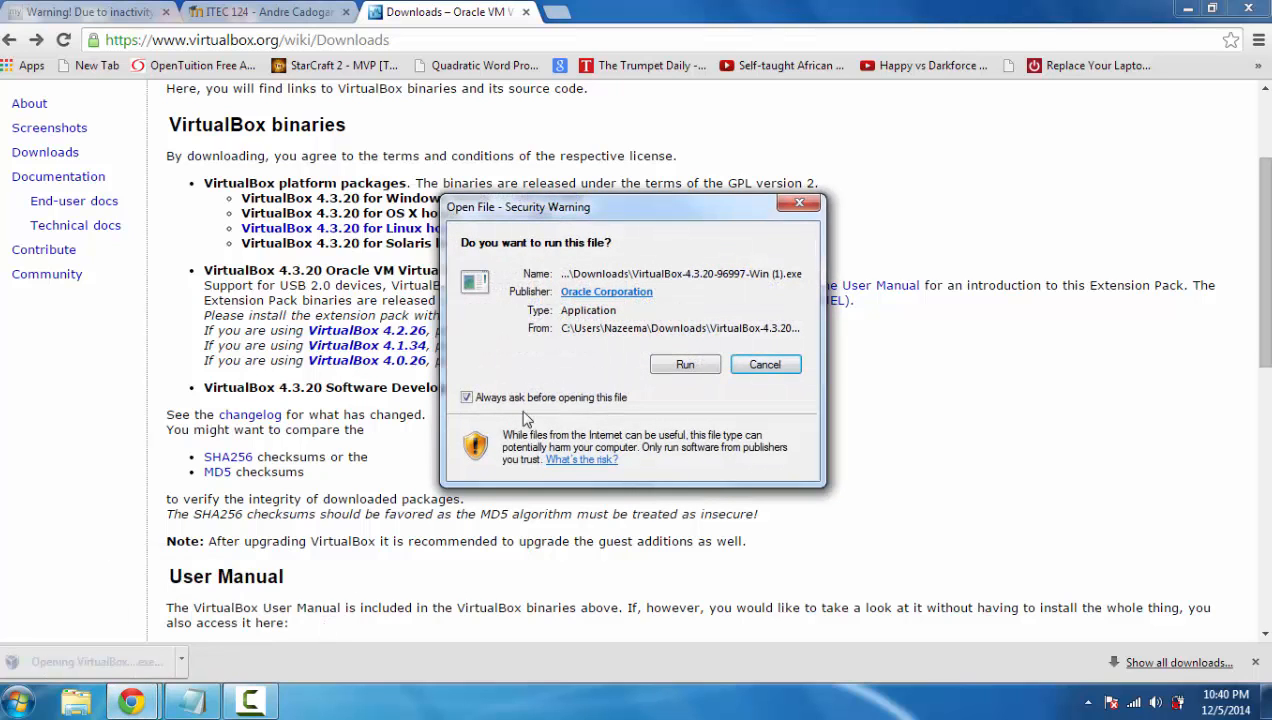
# Allow the installer to run and keep the default features and the location C:\Program Files\Oracle\VirtualBox\.
pyautogui.click(680, 366)
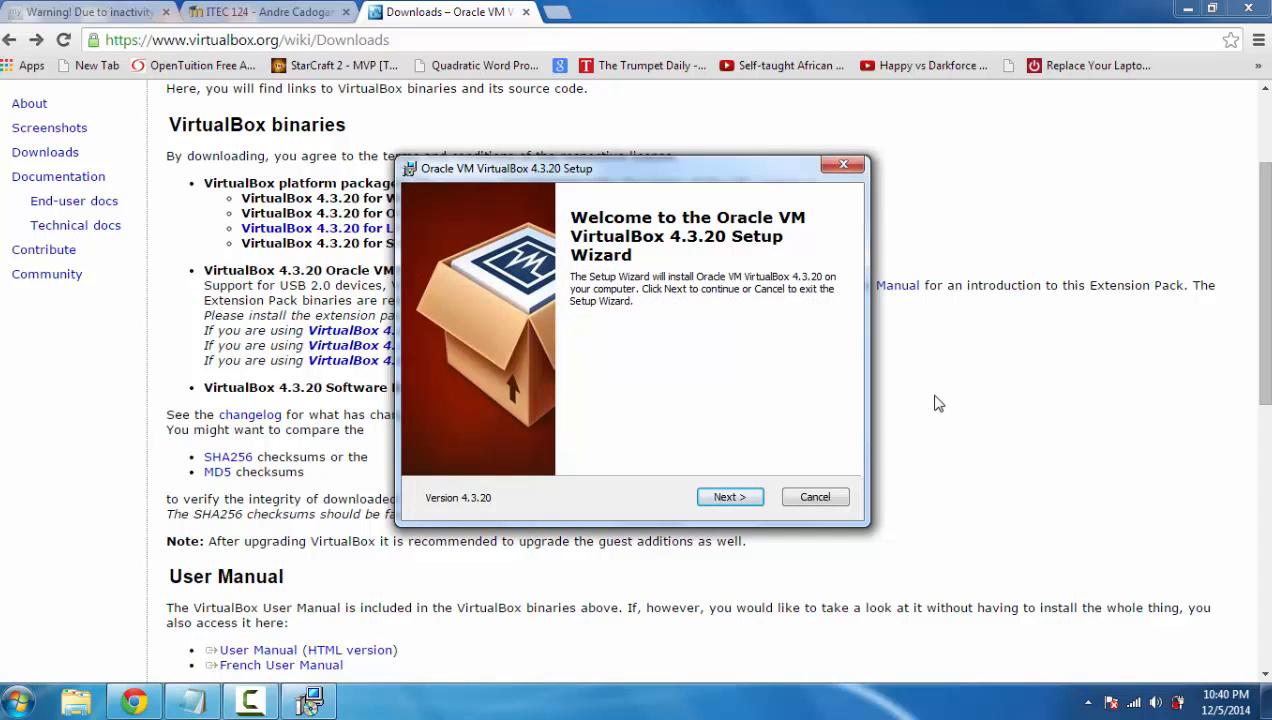
pyautogui.click(741, 498)
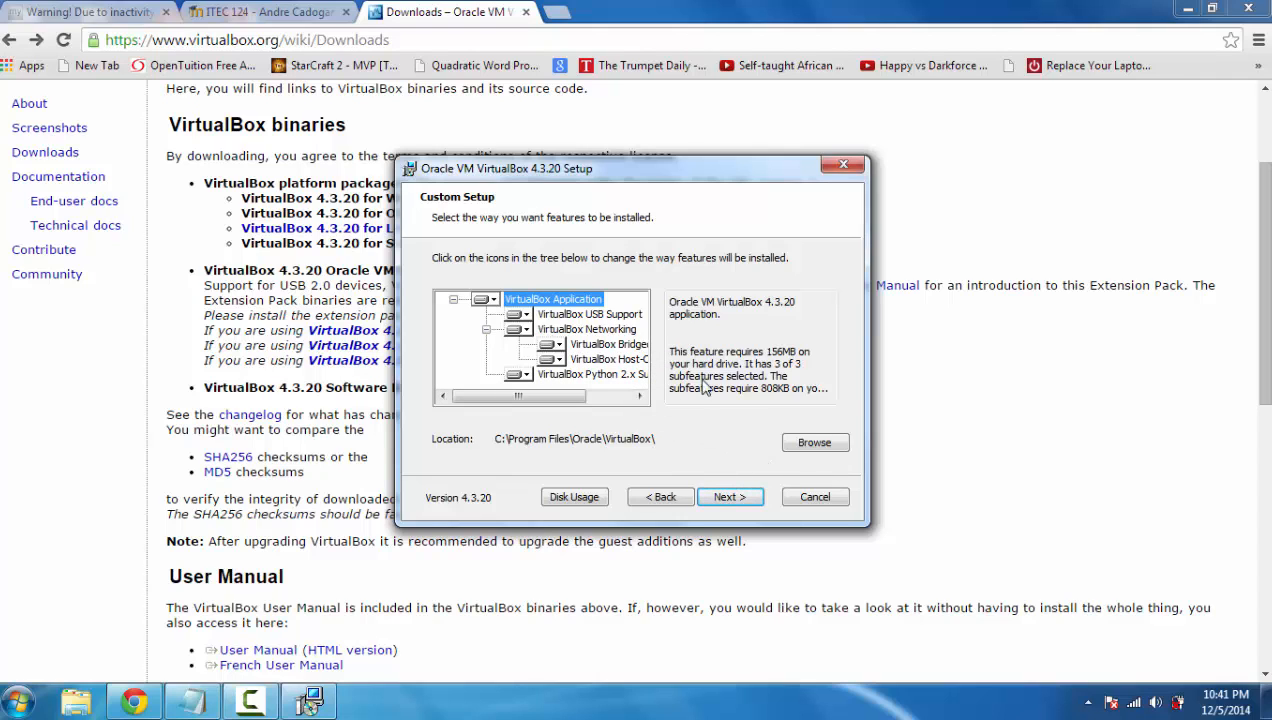
pyautogui.click(729, 497)
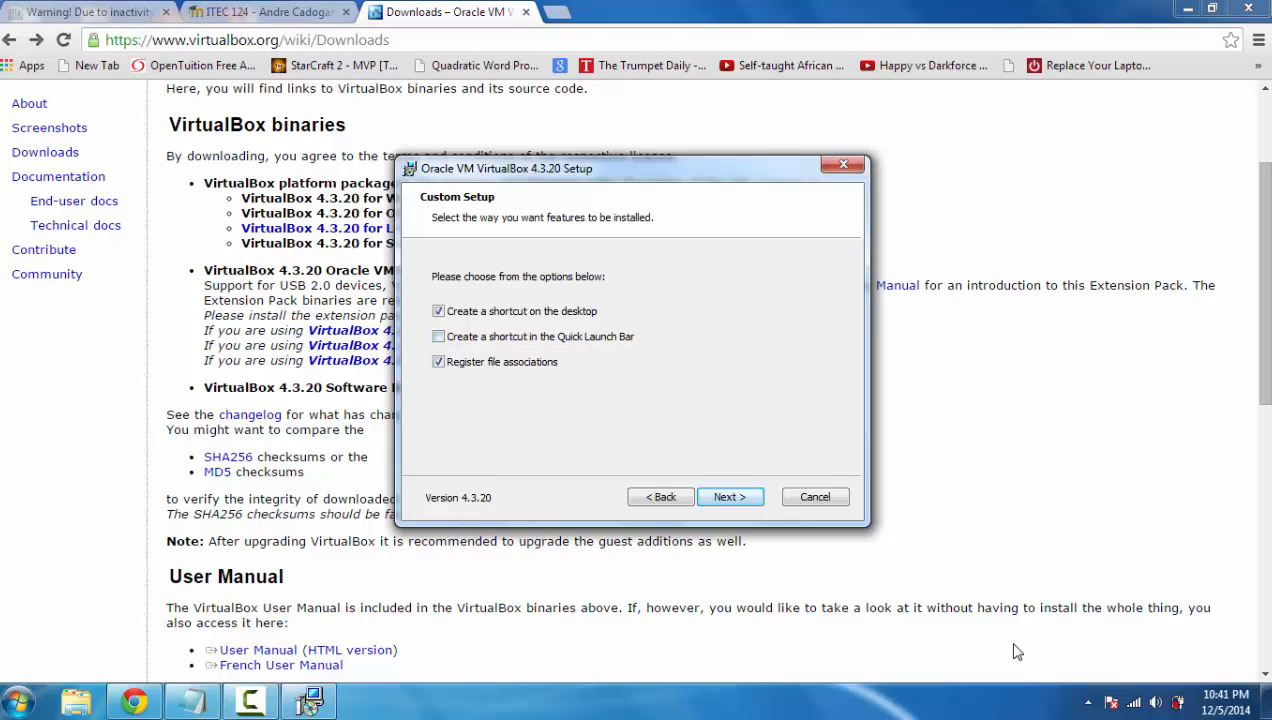
# Look at the hidden system tray icons and bring the VirtualBox setup window back to the front.
pyautogui.click(1088, 704)
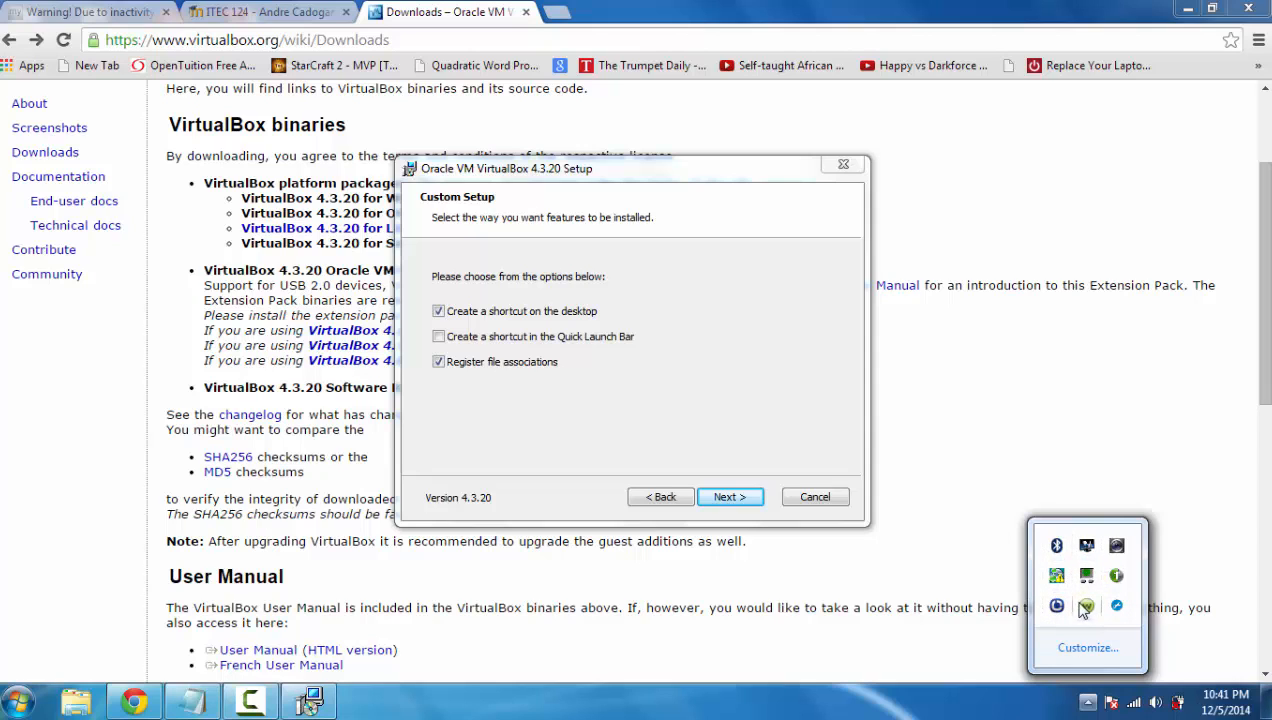
pyautogui.click(920, 519)
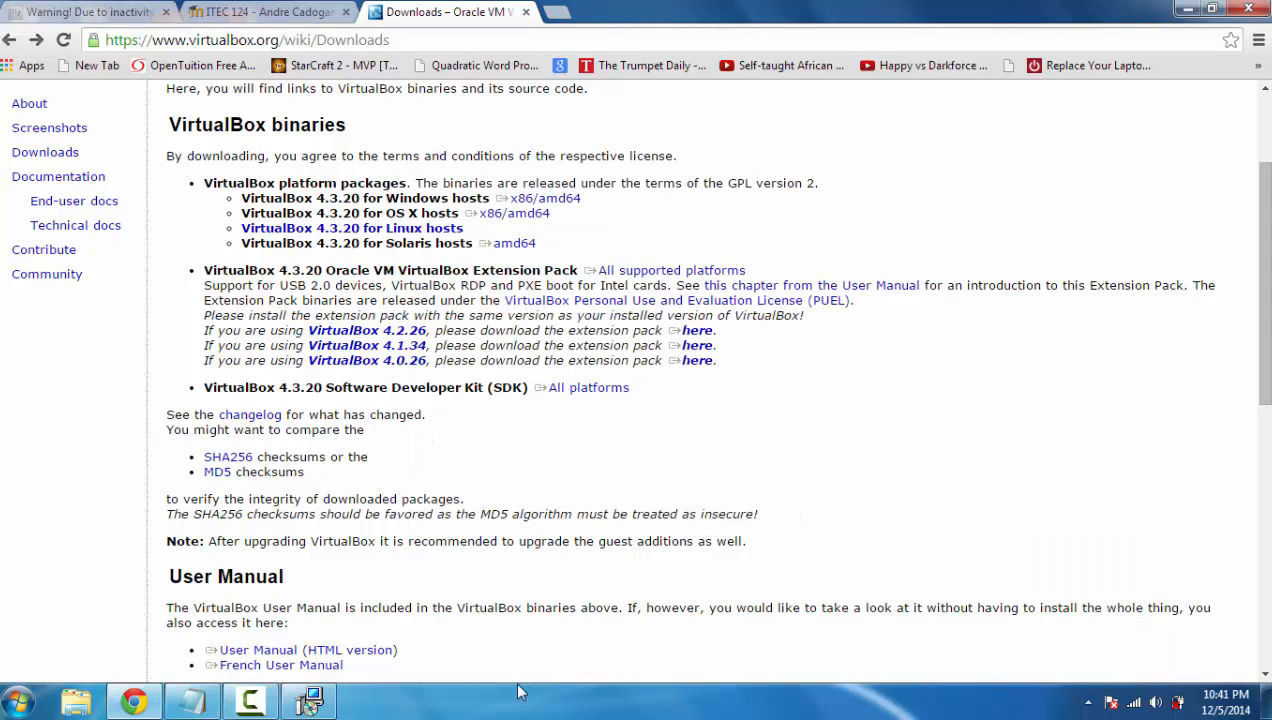
pyautogui.click(318, 703)
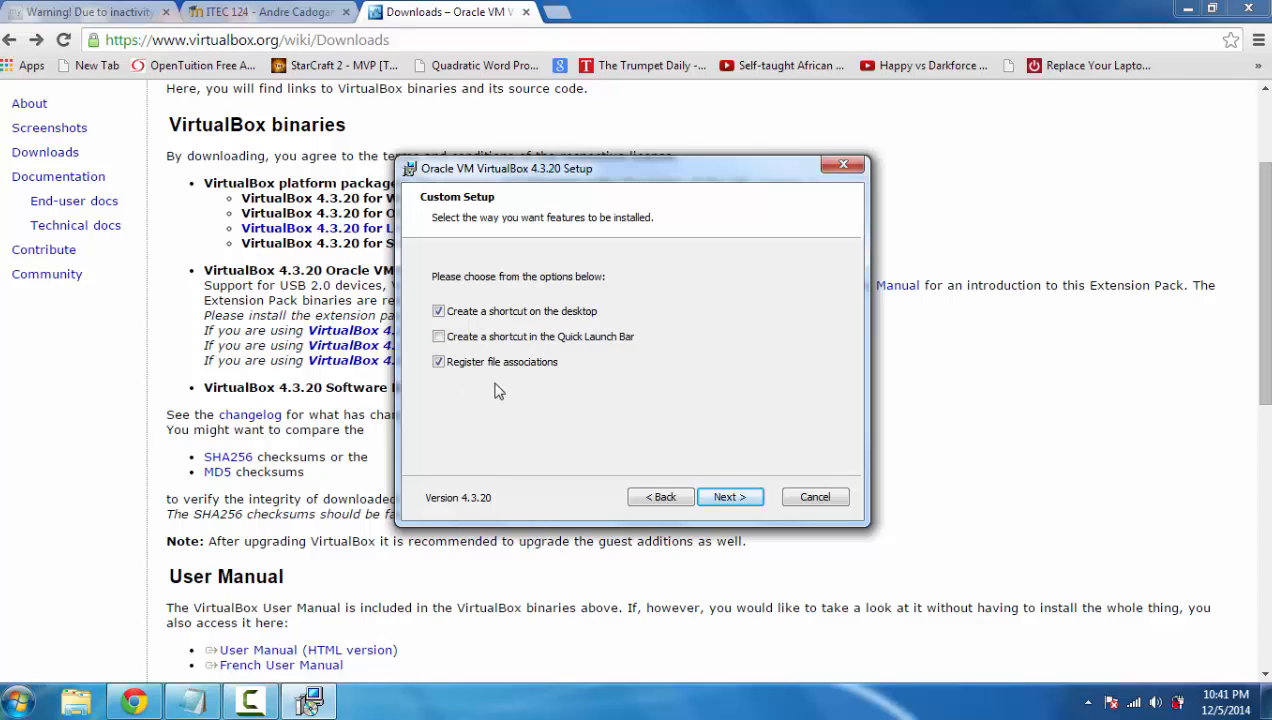
# Install VirtualBox with the preset shortcut and file association options, accept the network reset and permission requests, and finish by starting VirtualBox.
pyautogui.click(733, 497)
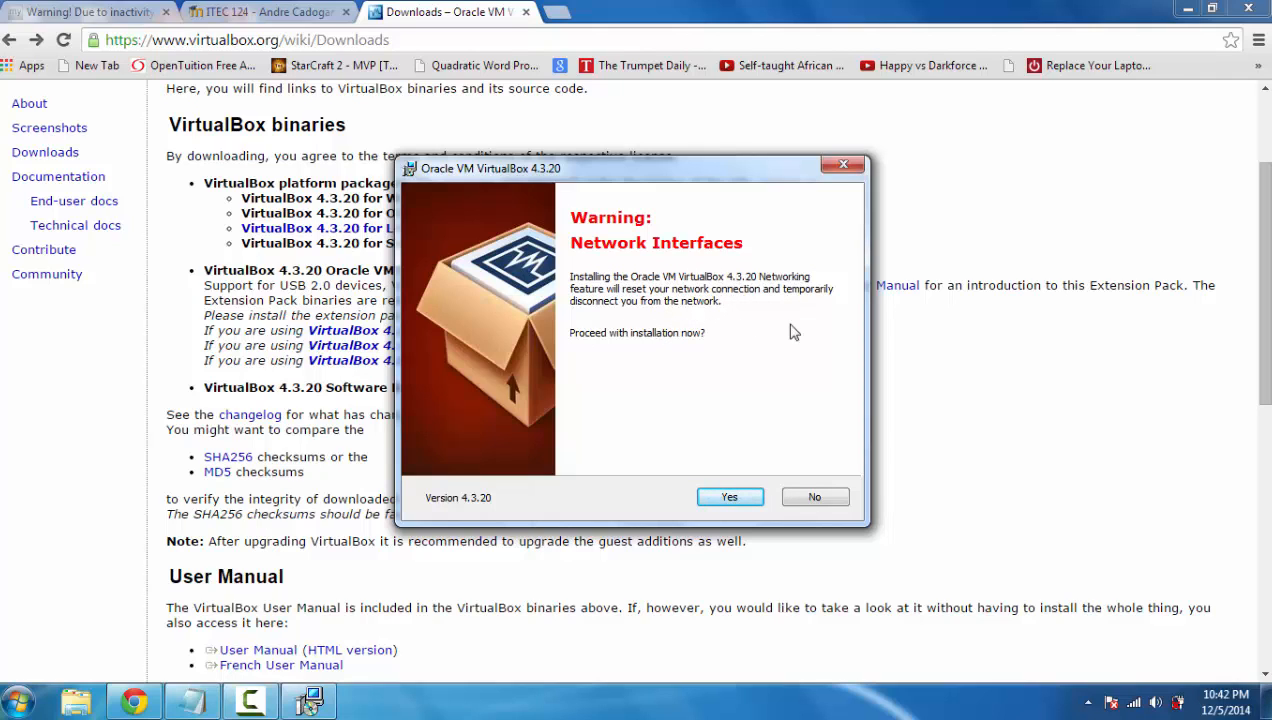
pyautogui.click(728, 498)
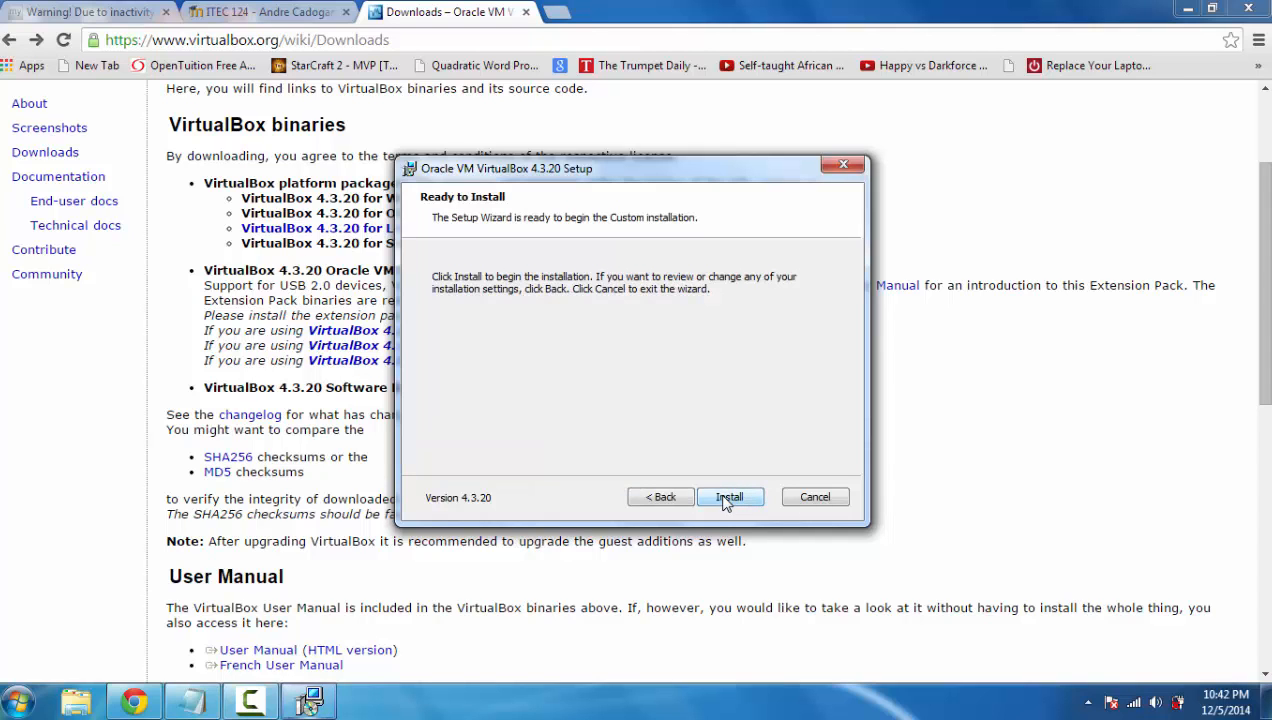
pyautogui.click(738, 496)
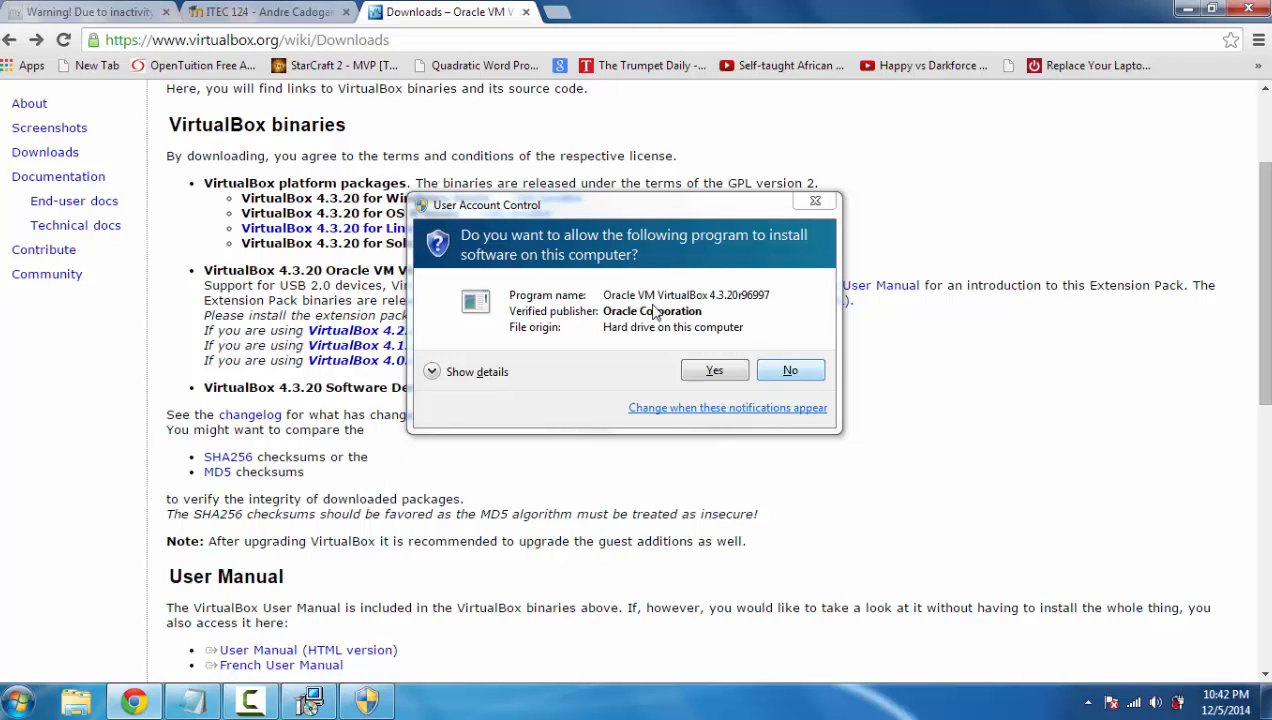
pyautogui.click(710, 371)
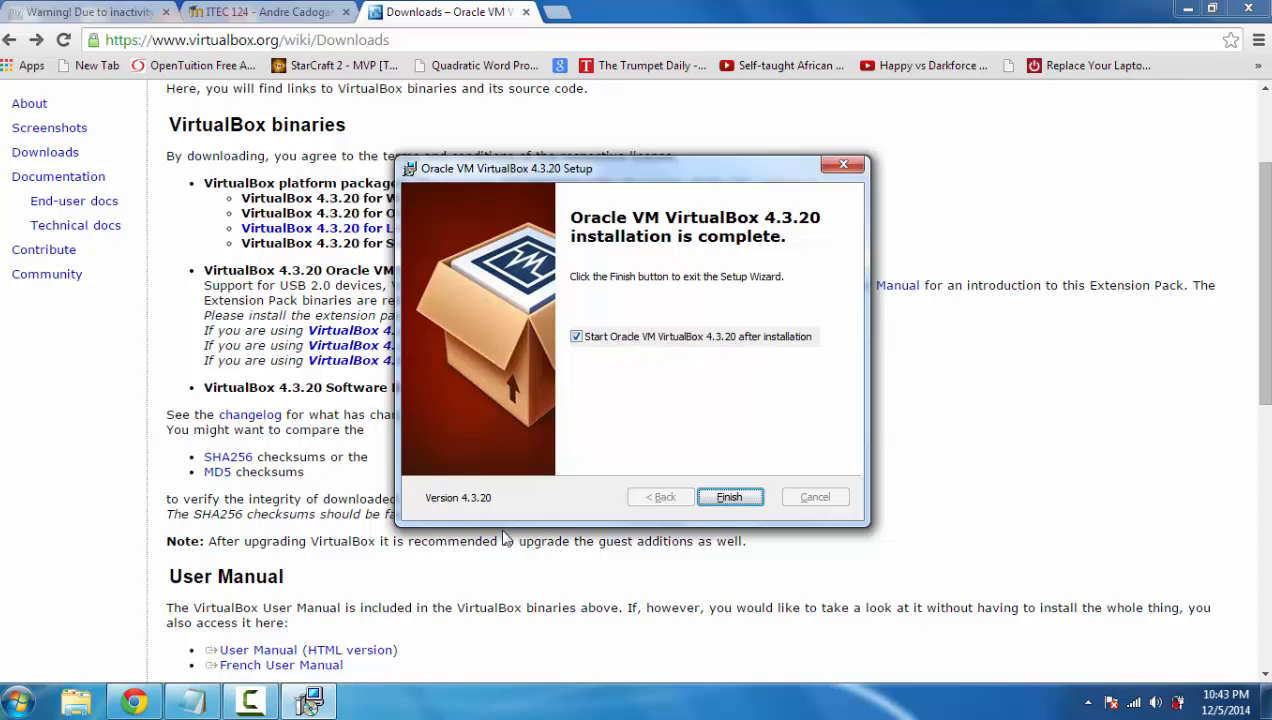
pyautogui.click(729, 497)
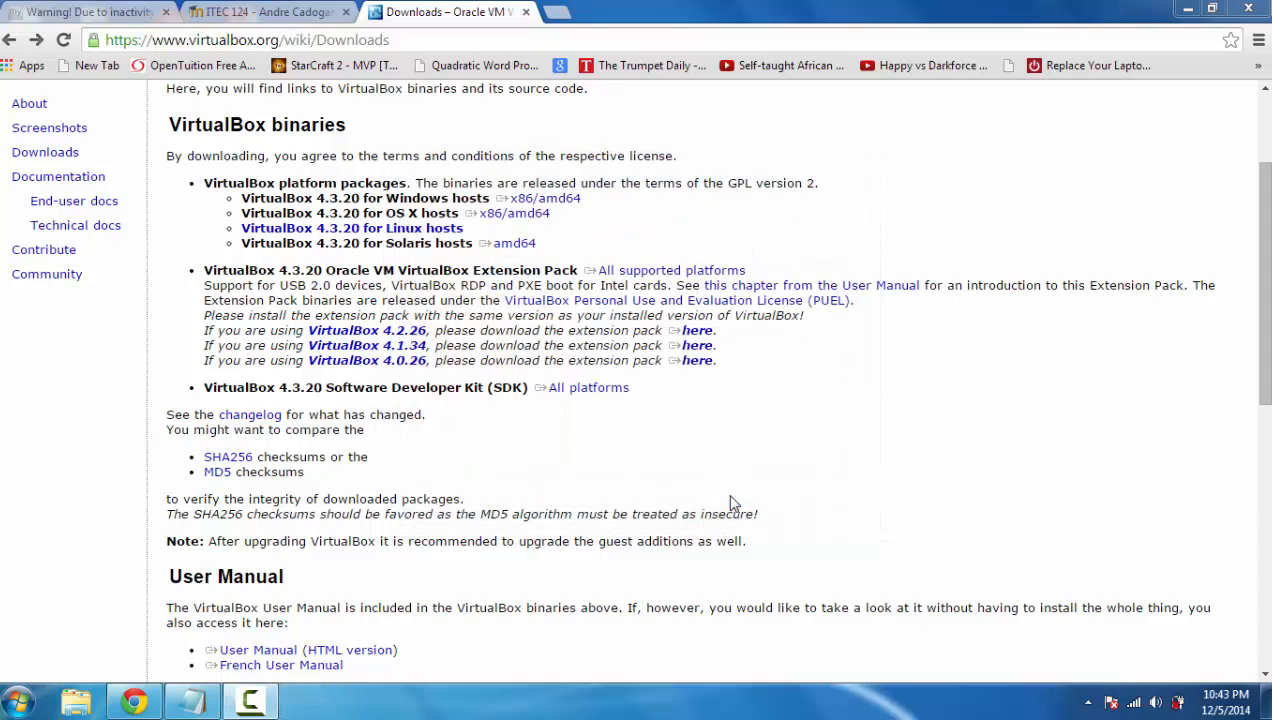
# Minimize the browser and begin a new virtual machine named "Windows Server 2008 R2" in VirtualBox Manager.
pyautogui.click(1187, 10)
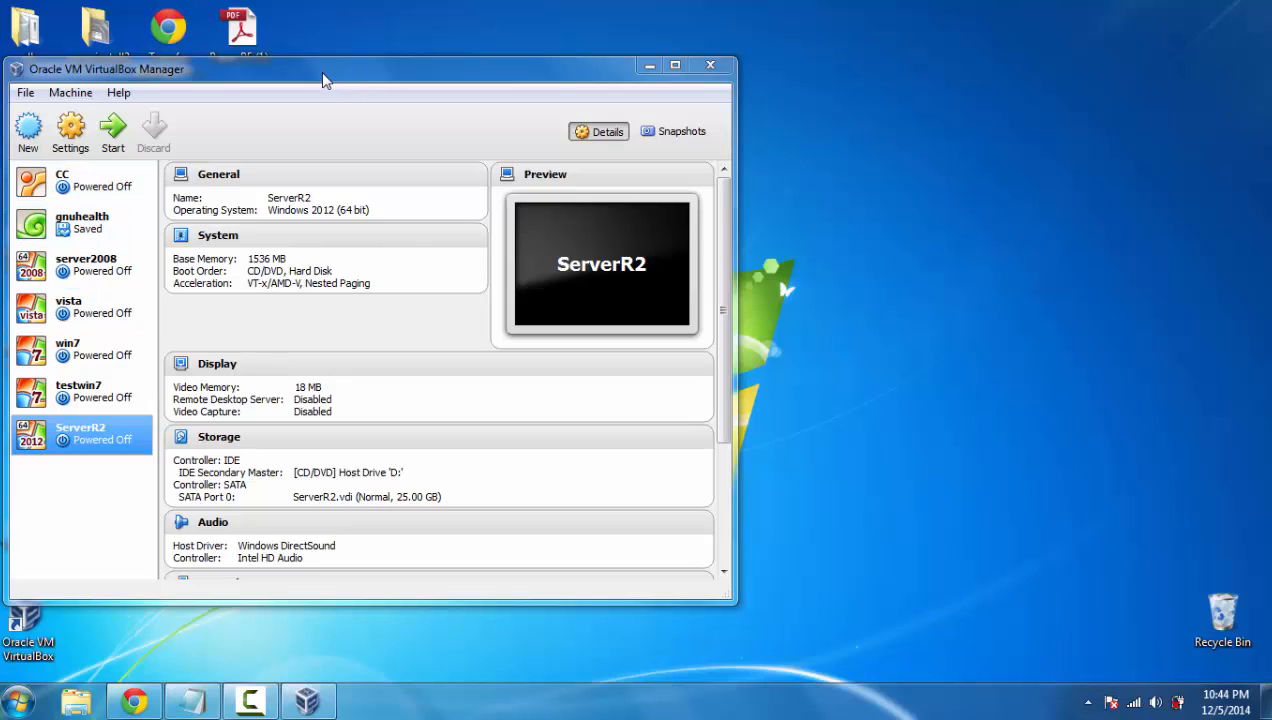
pyautogui.moveTo(323, 73); pyautogui.dragTo(367, 73)
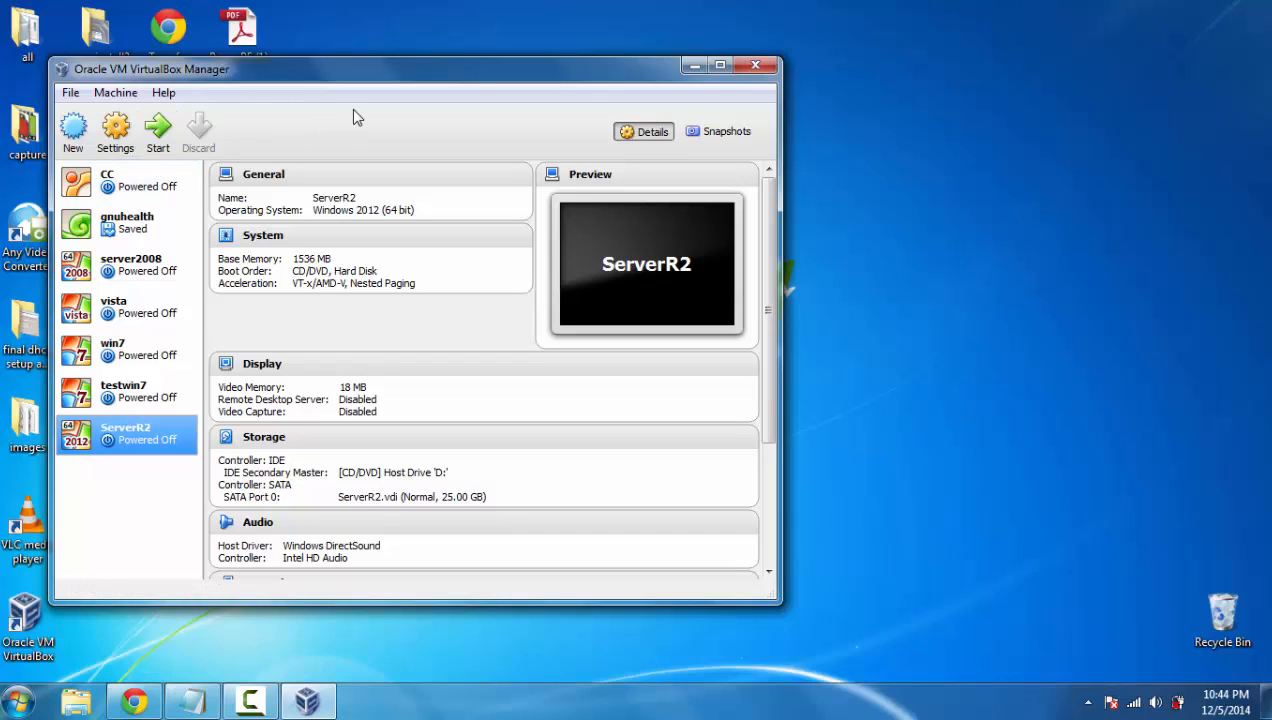
pyautogui.click(74, 134)
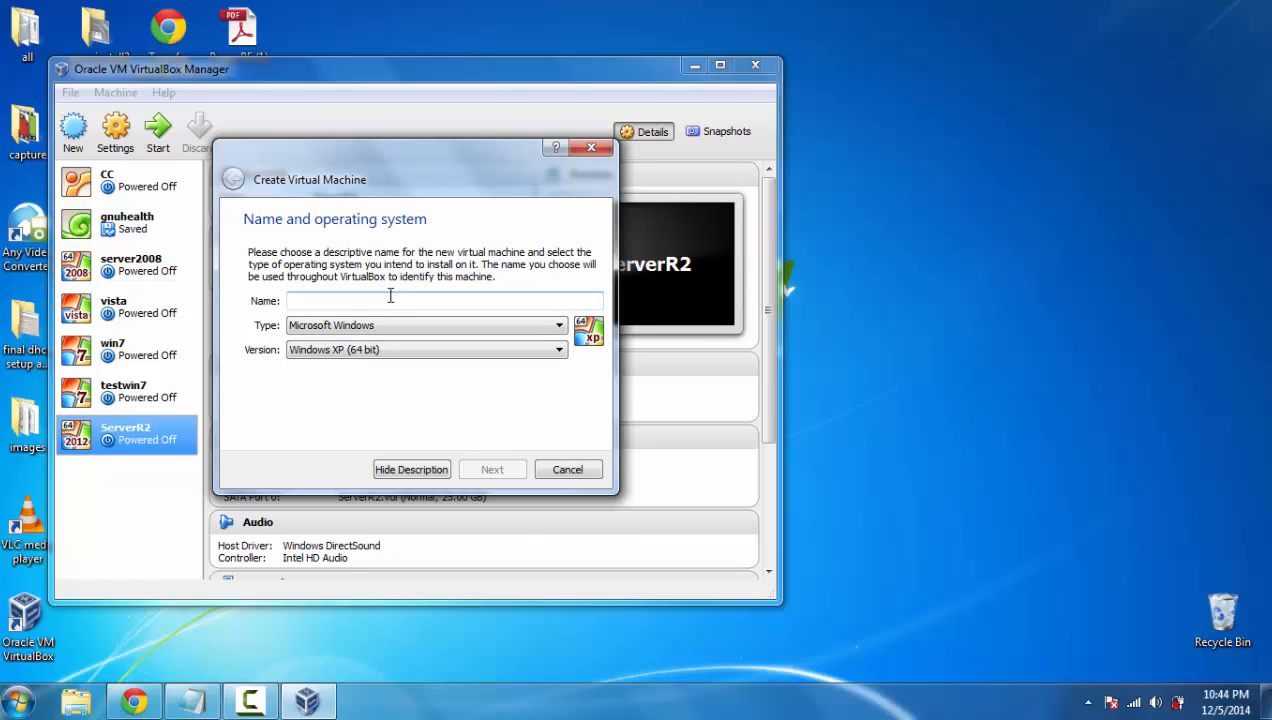
pyautogui.write('Windows')
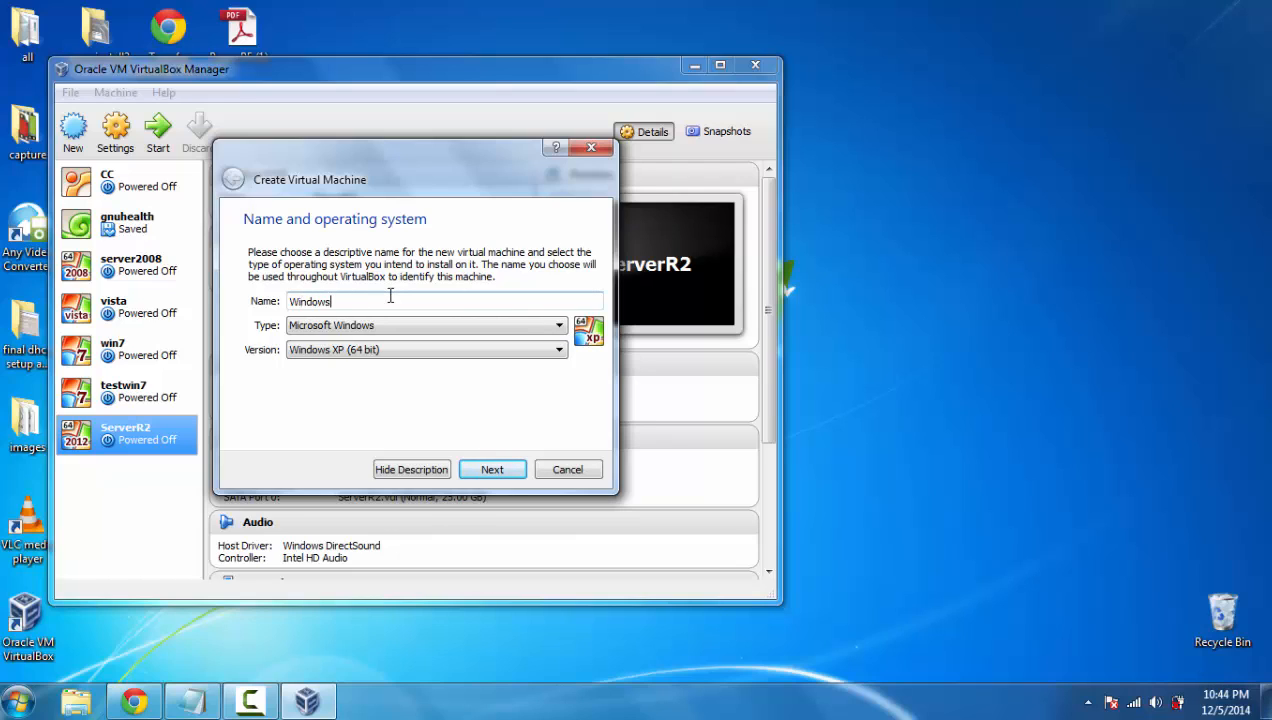
pyautogui.write(' Server 2008 R2')
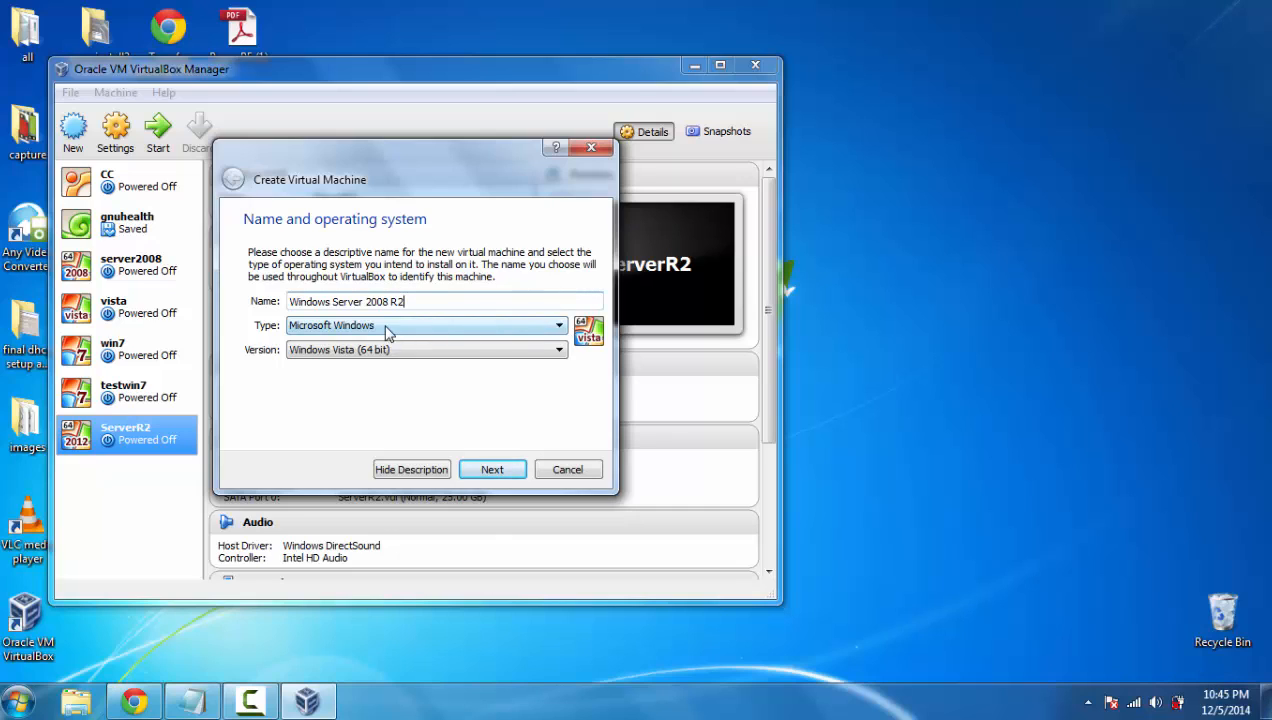
# Set the new virtual machine's operating system version to Windows 2008 (64 bit).
pyautogui.click(495, 352)
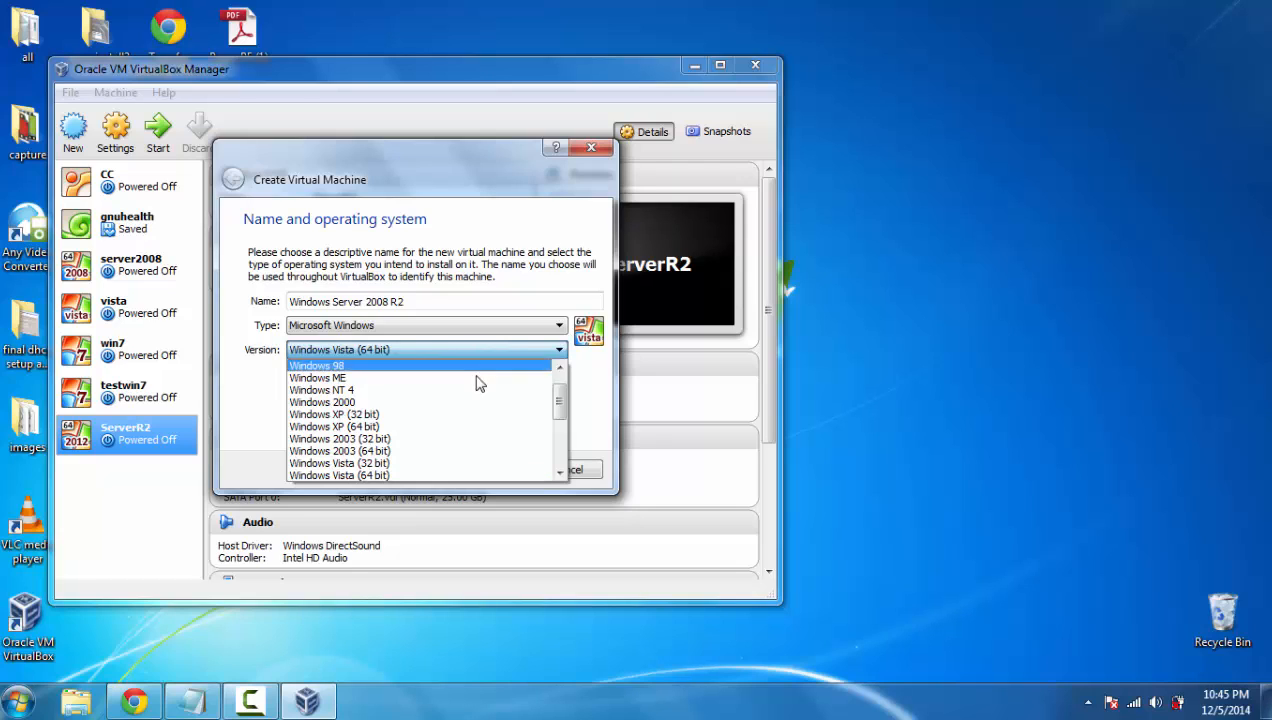
pyautogui.moveTo(560, 478); pyautogui.dragTo(560, 478)
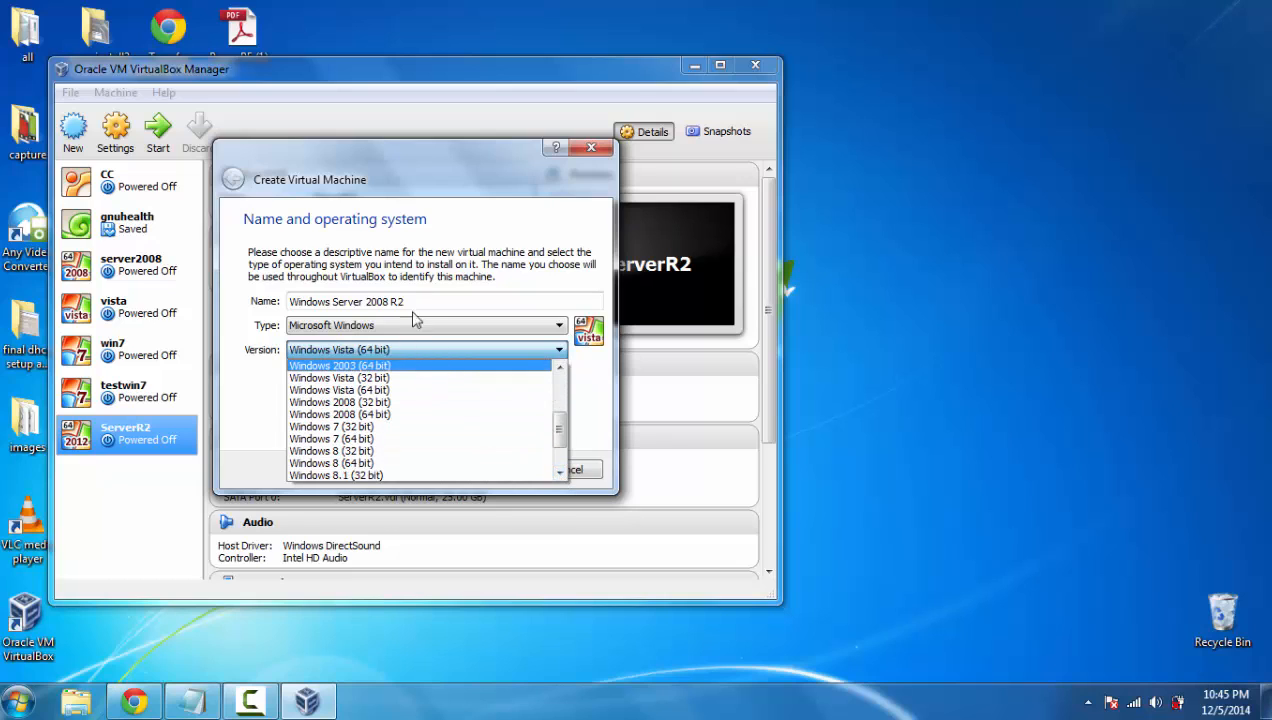
pyautogui.click(410, 416)
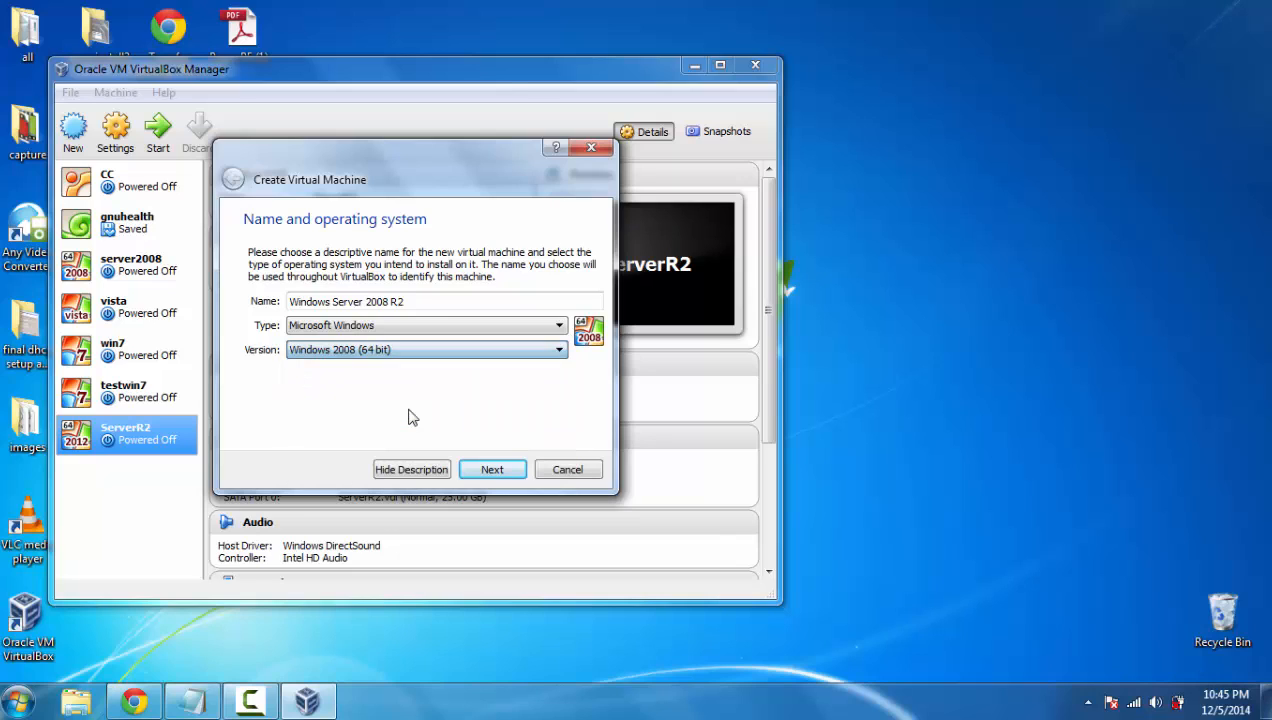
# Review the other available Windows versions and operating system types, keeping Microsoft Windows as the type.
pyautogui.click(558, 350)
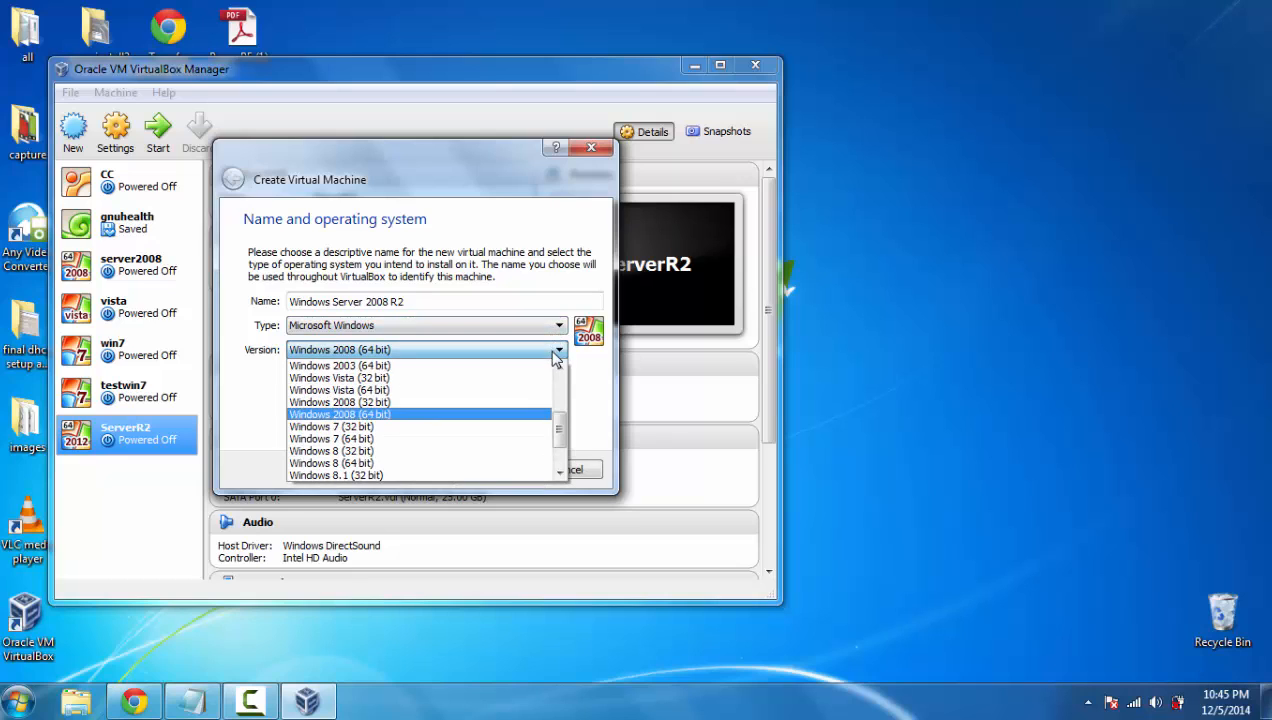
pyautogui.moveTo(563, 433); pyautogui.dragTo(563, 453)
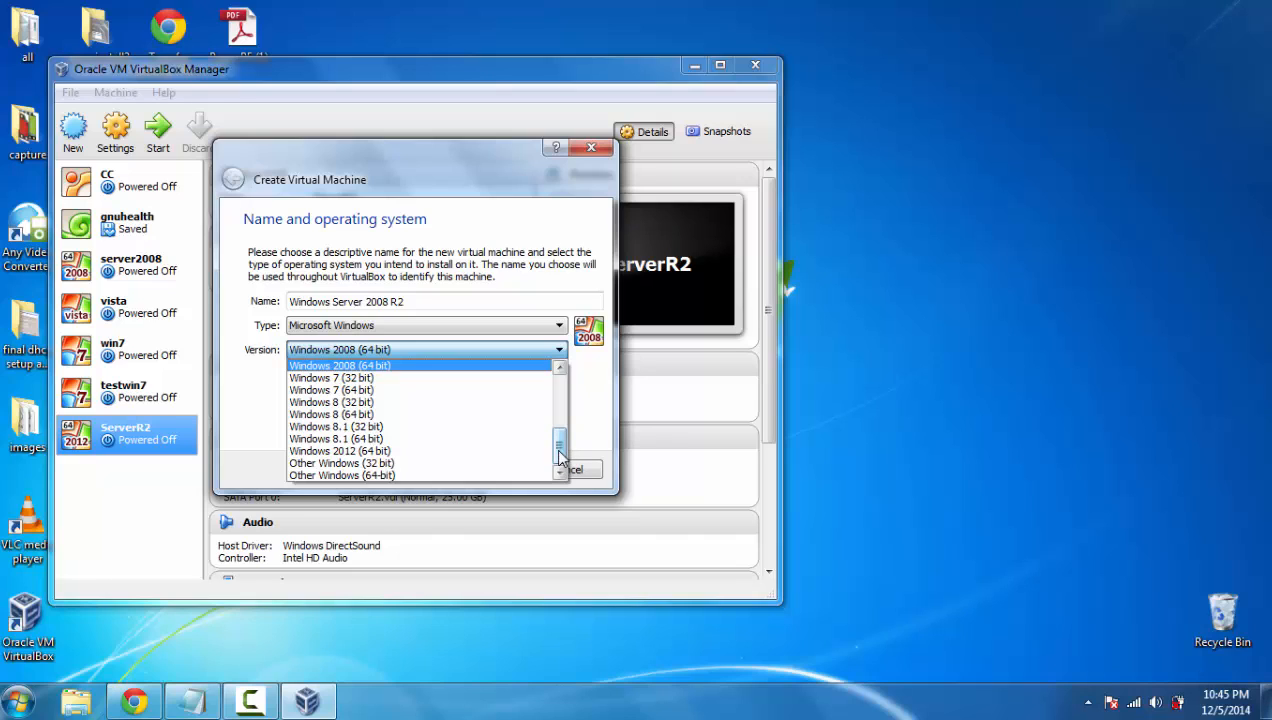
pyautogui.click(584, 436)
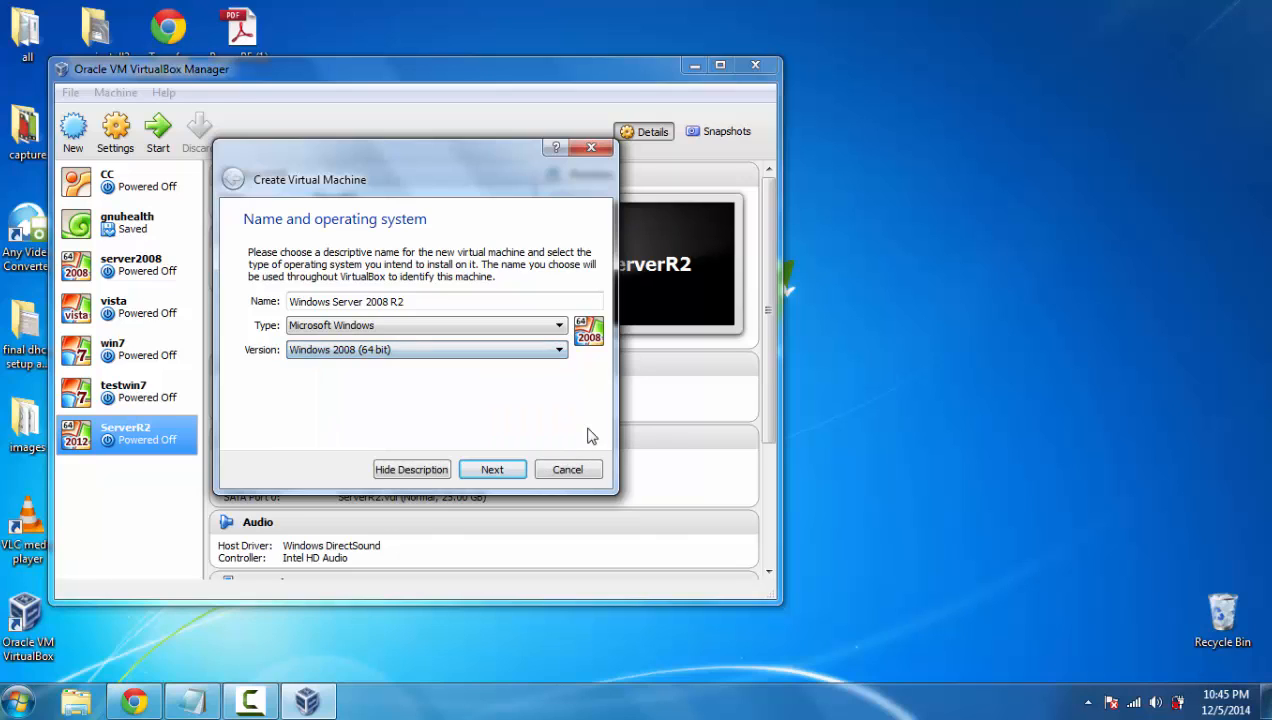
pyautogui.click(456, 330)
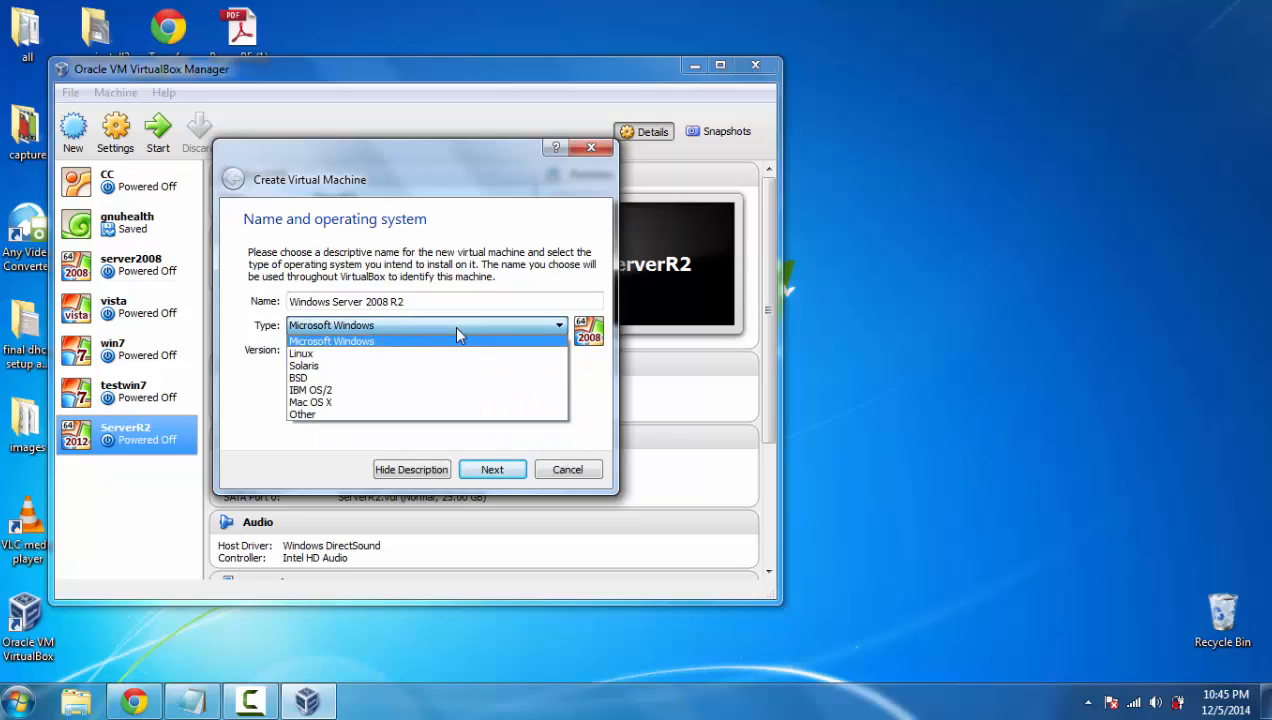
pyautogui.press('Down')
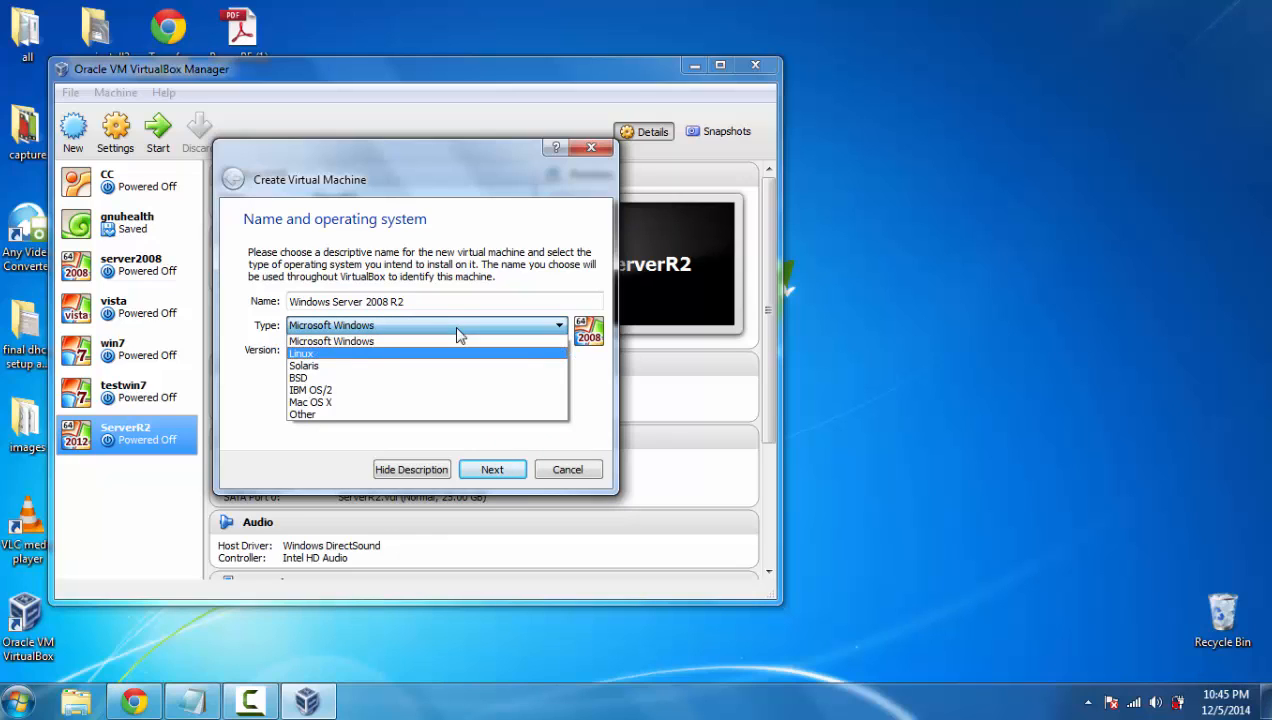
pyautogui.press('Down')
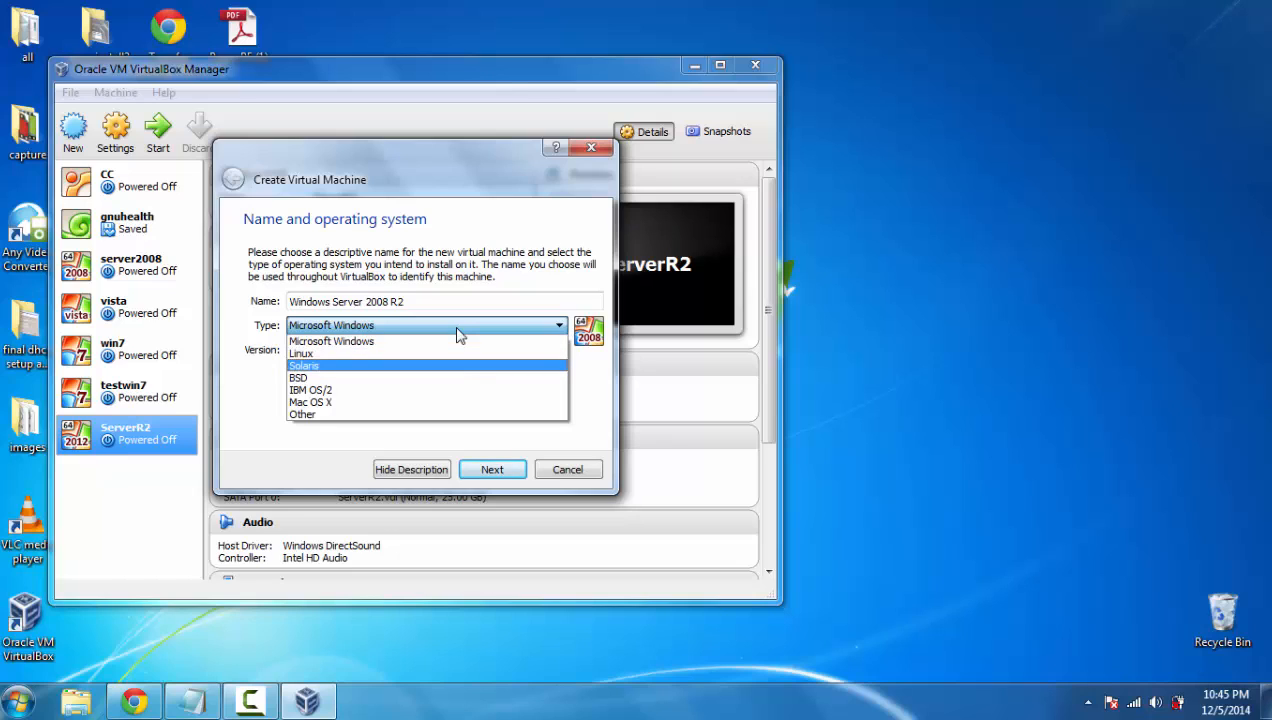
pyautogui.press('Down')
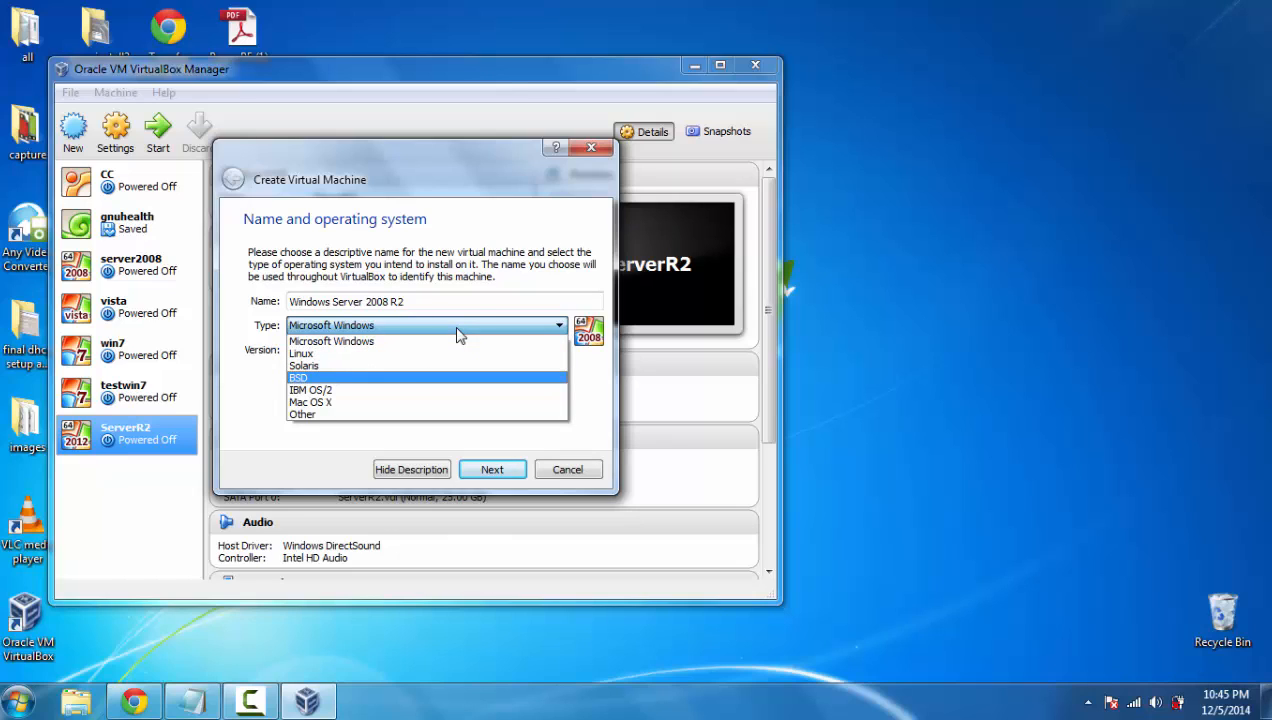
pyautogui.press('Down')
pyautogui.press('Down')
pyautogui.press('Down')
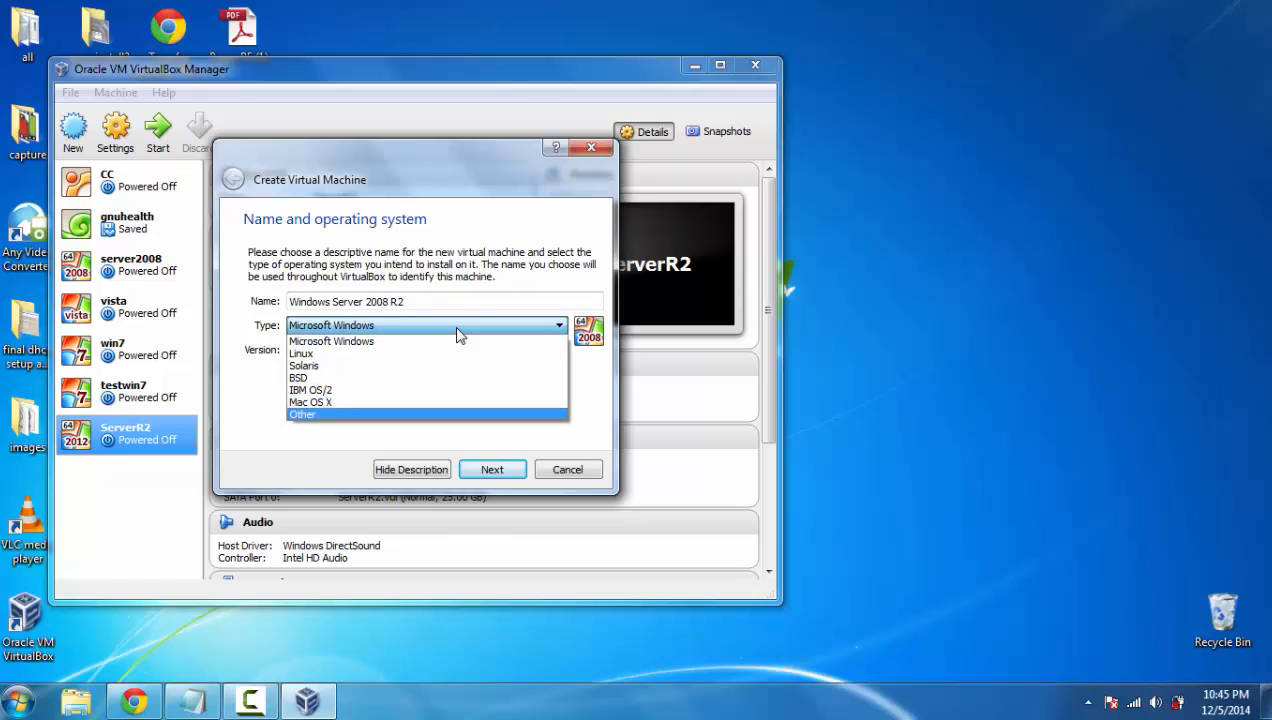
pyautogui.press('Up')
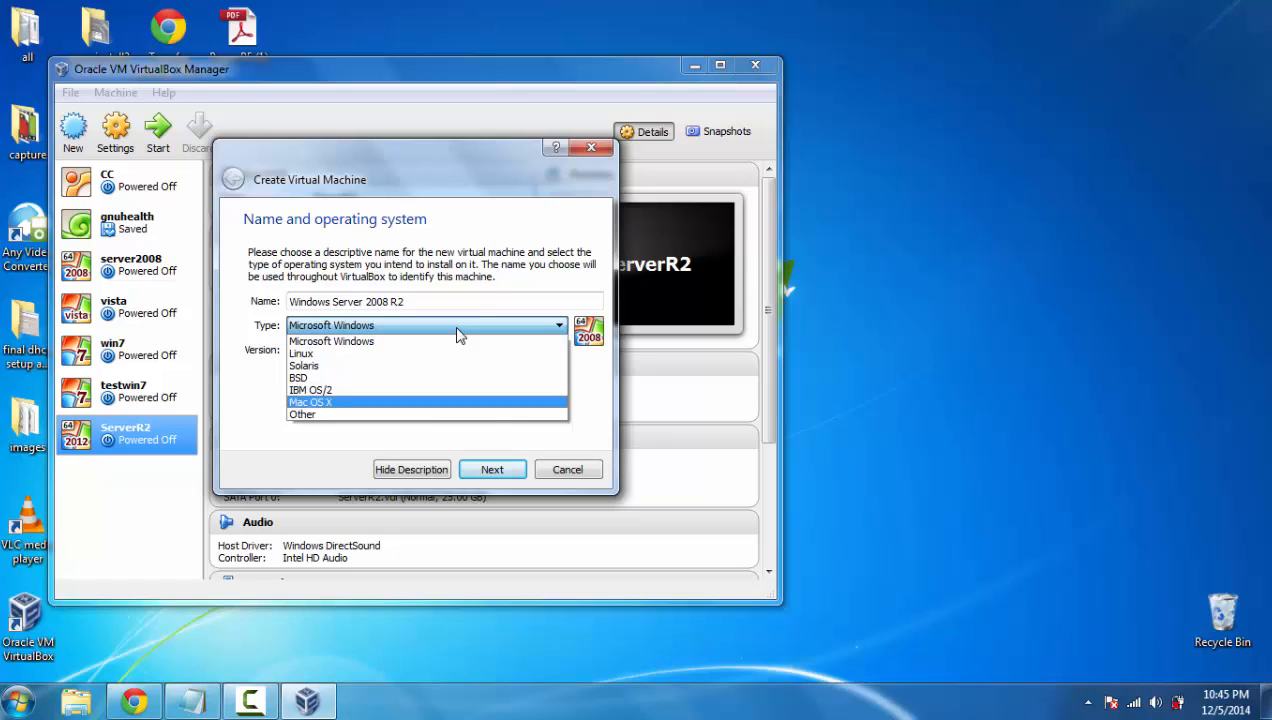
pyautogui.press('Up')
pyautogui.press('Up')
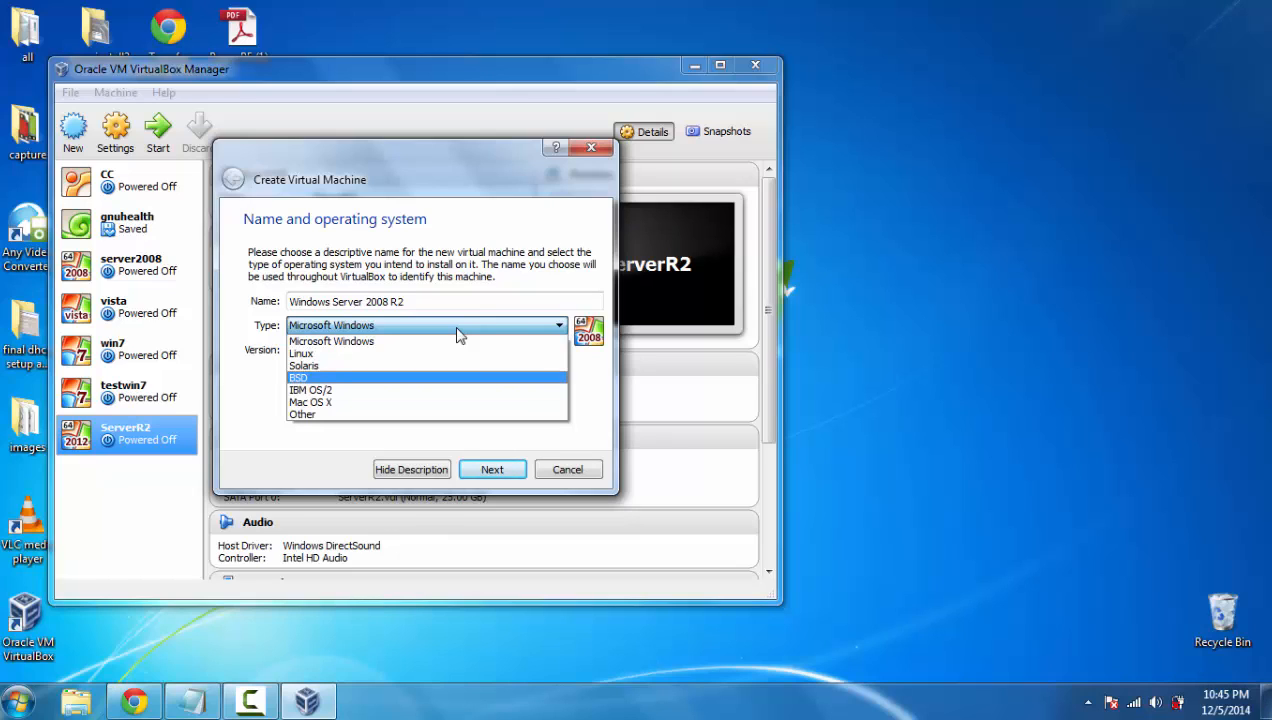
pyautogui.press('Up')
pyautogui.press('Up')
pyautogui.press('Up')
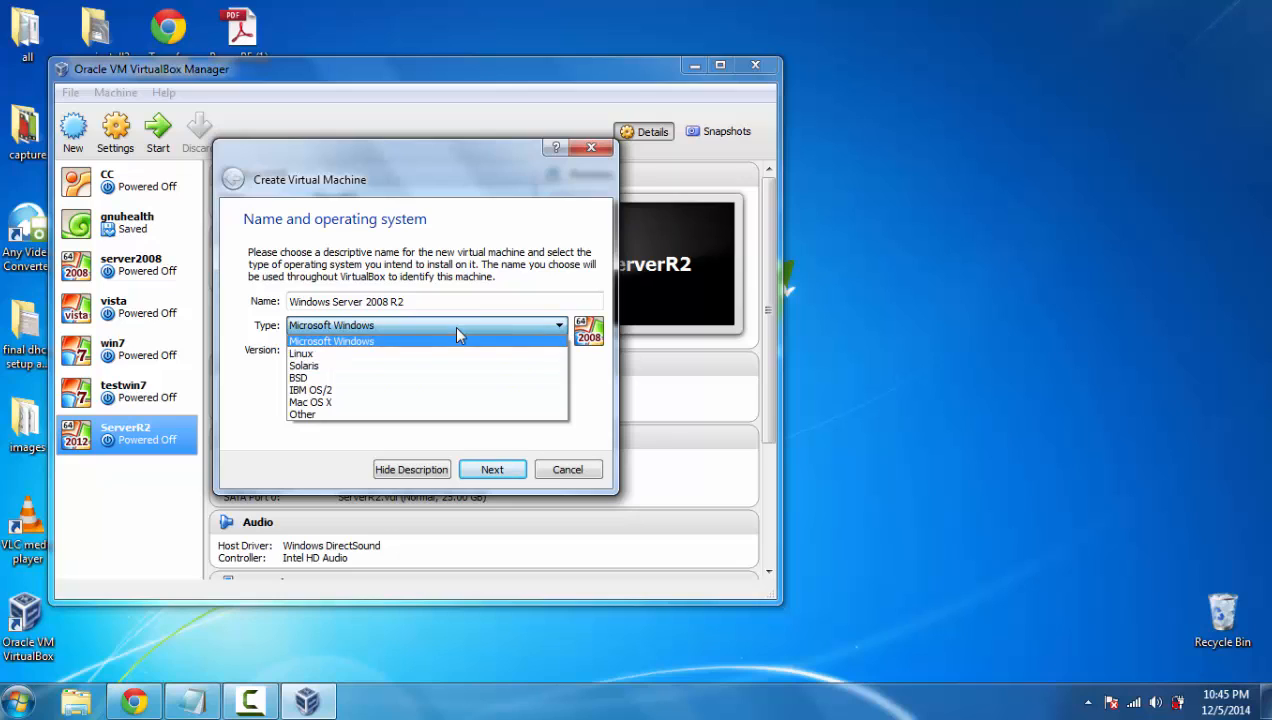
pyautogui.click(407, 341)
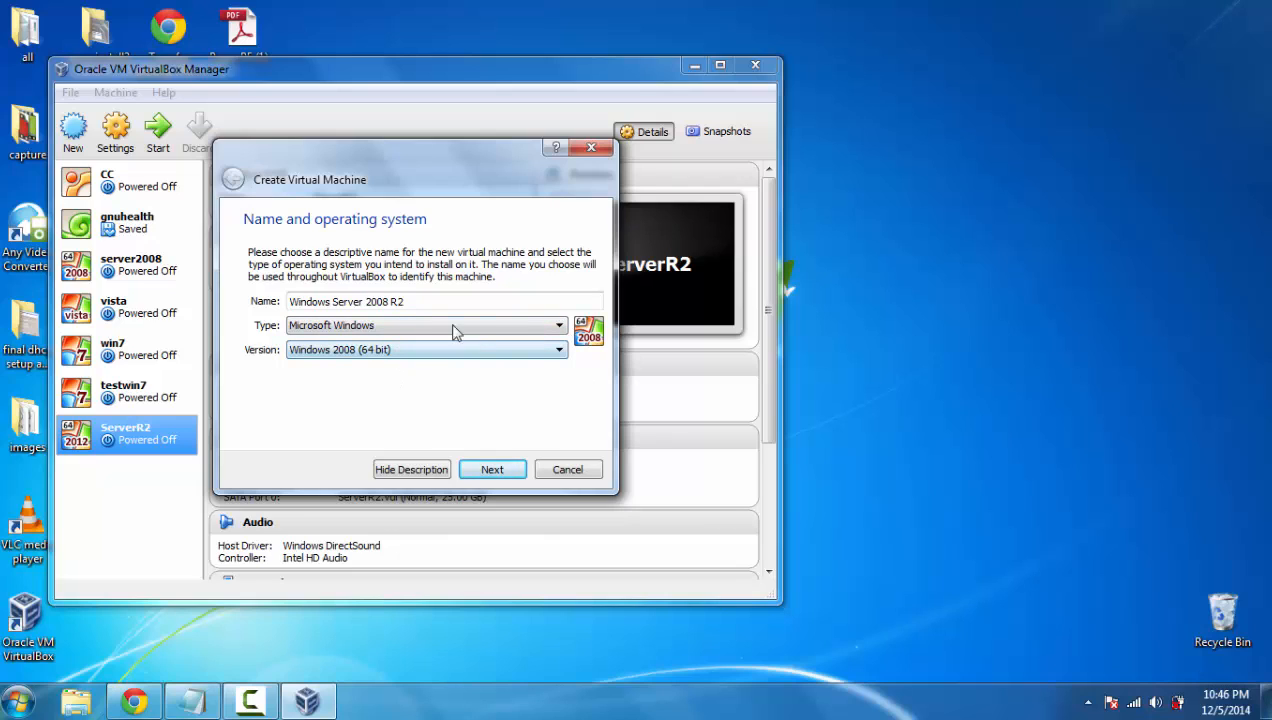
# Accept the name and operating system and set the virtual machine's memory size to 1024 MB.
pyautogui.click(491, 471)
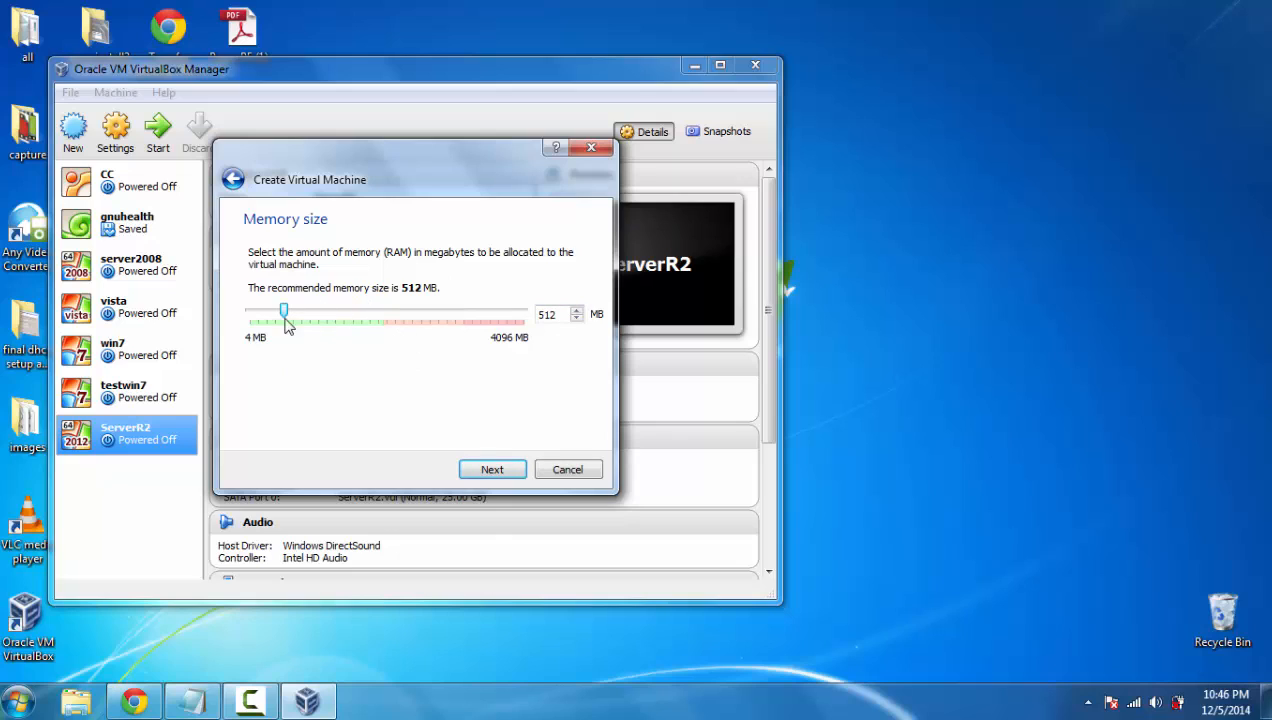
pyautogui.moveTo(287, 313); pyautogui.dragTo(318, 316)
pyautogui.click(496, 477)
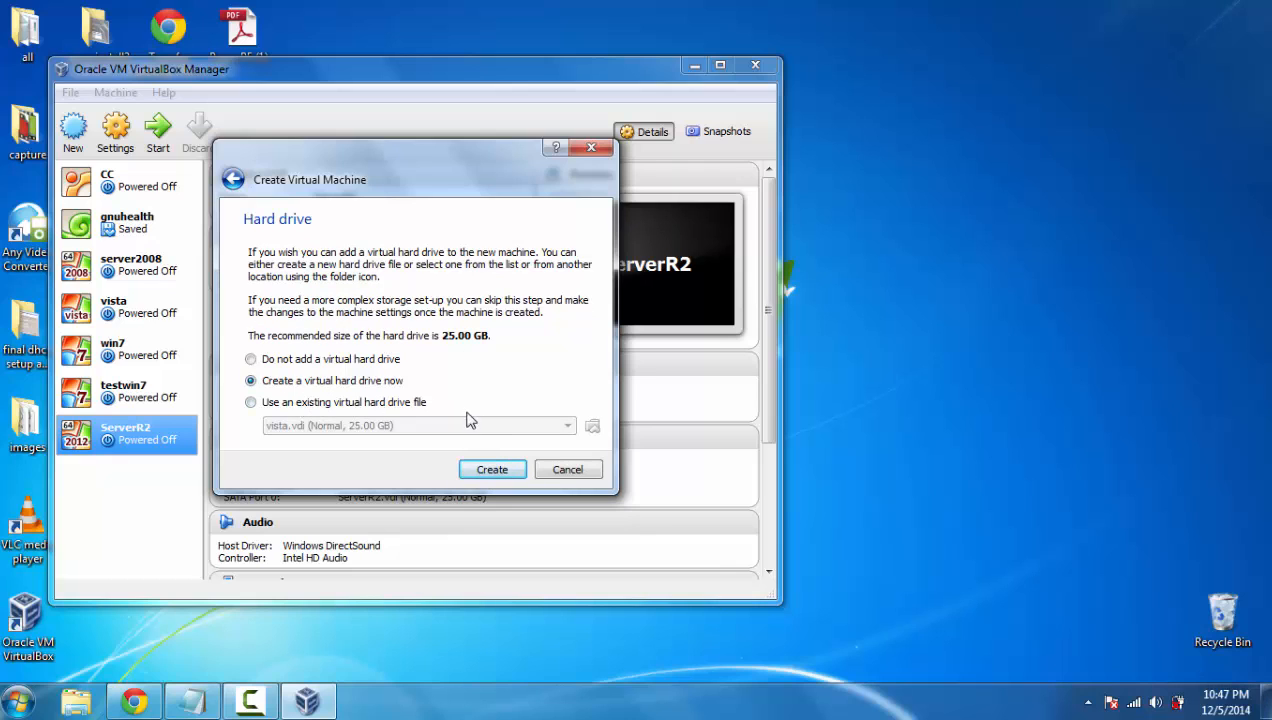
# Create the machine with a new dynamically allocated 25.00 GB VDI hard drive named "Windows Server 2008 R2".
pyautogui.click(490, 472)
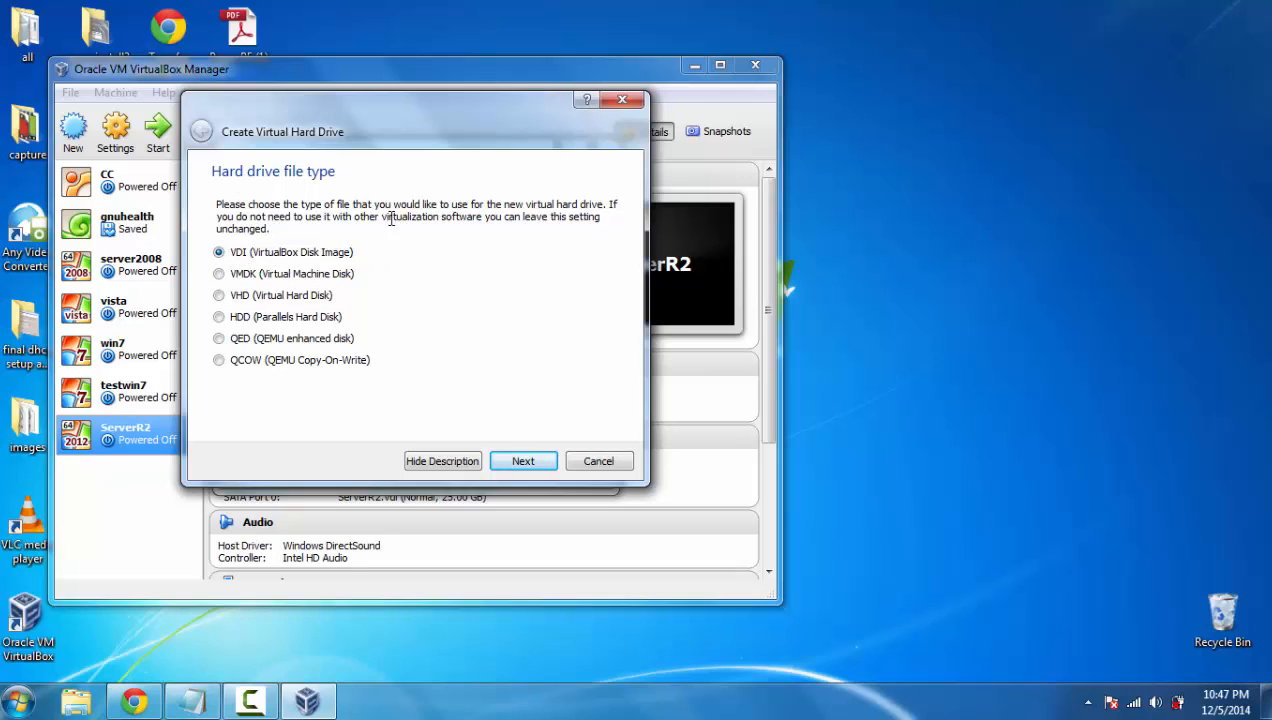
pyautogui.click(523, 461)
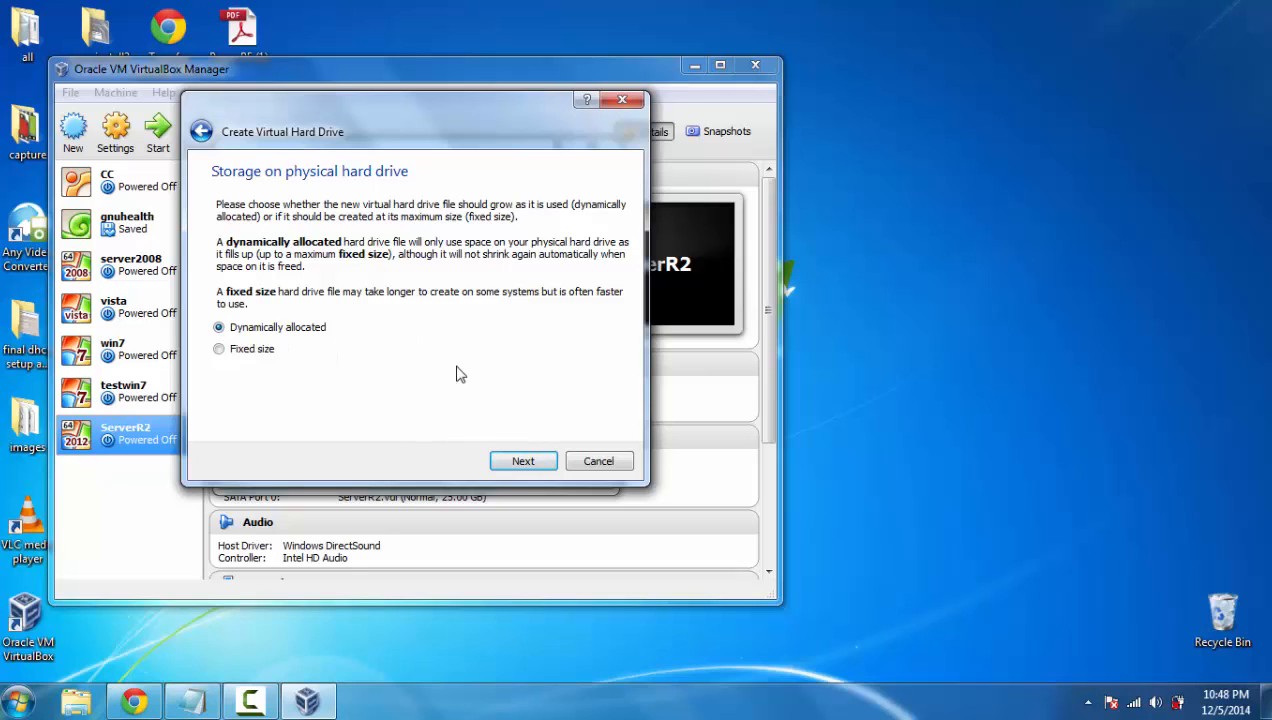
pyautogui.click(517, 463)
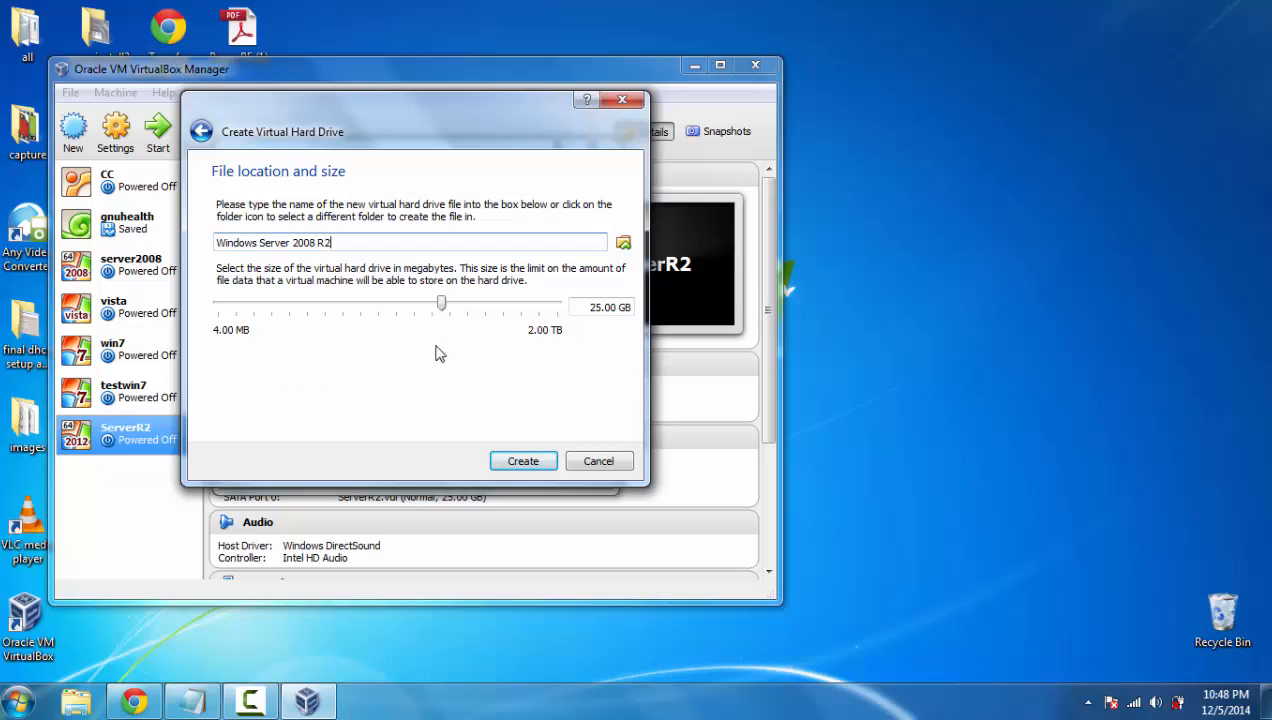
pyautogui.click(523, 462)
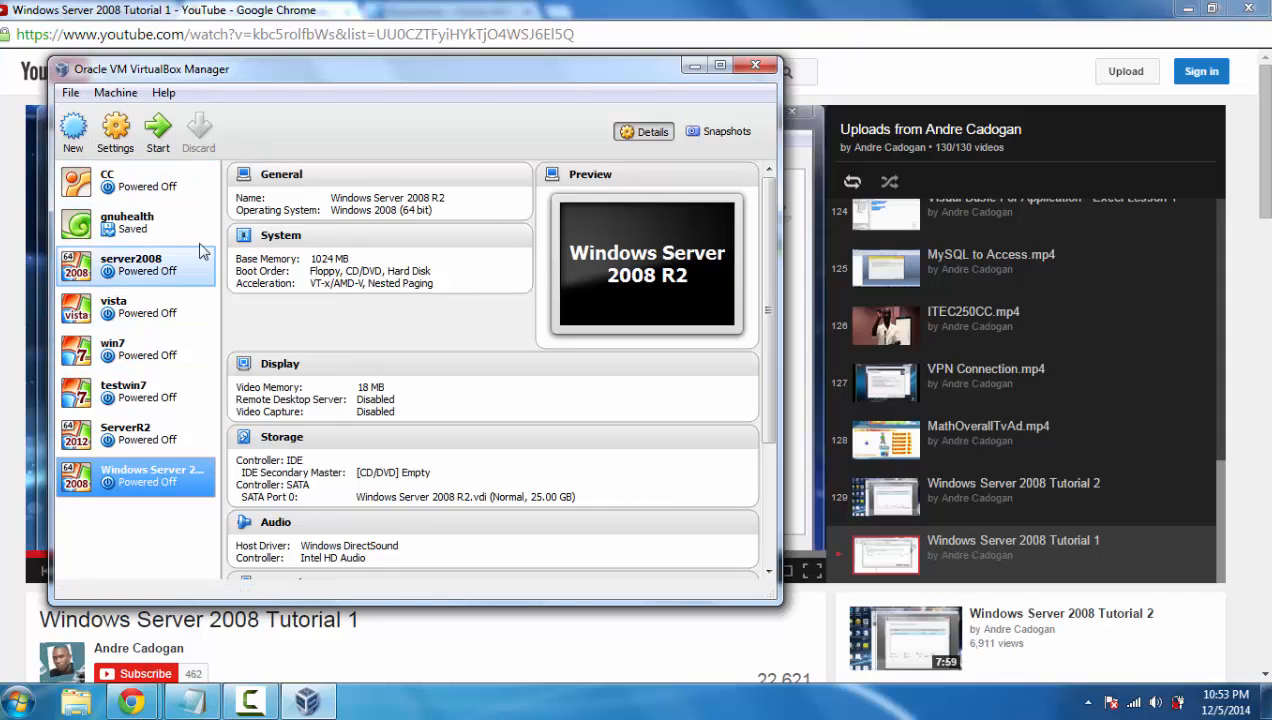
# Open the Virtual Media Manager and compare the details and available actions of the win7.vdi and Windows Server 2008 R2.vdi hard drives.
pyautogui.click(70, 93)
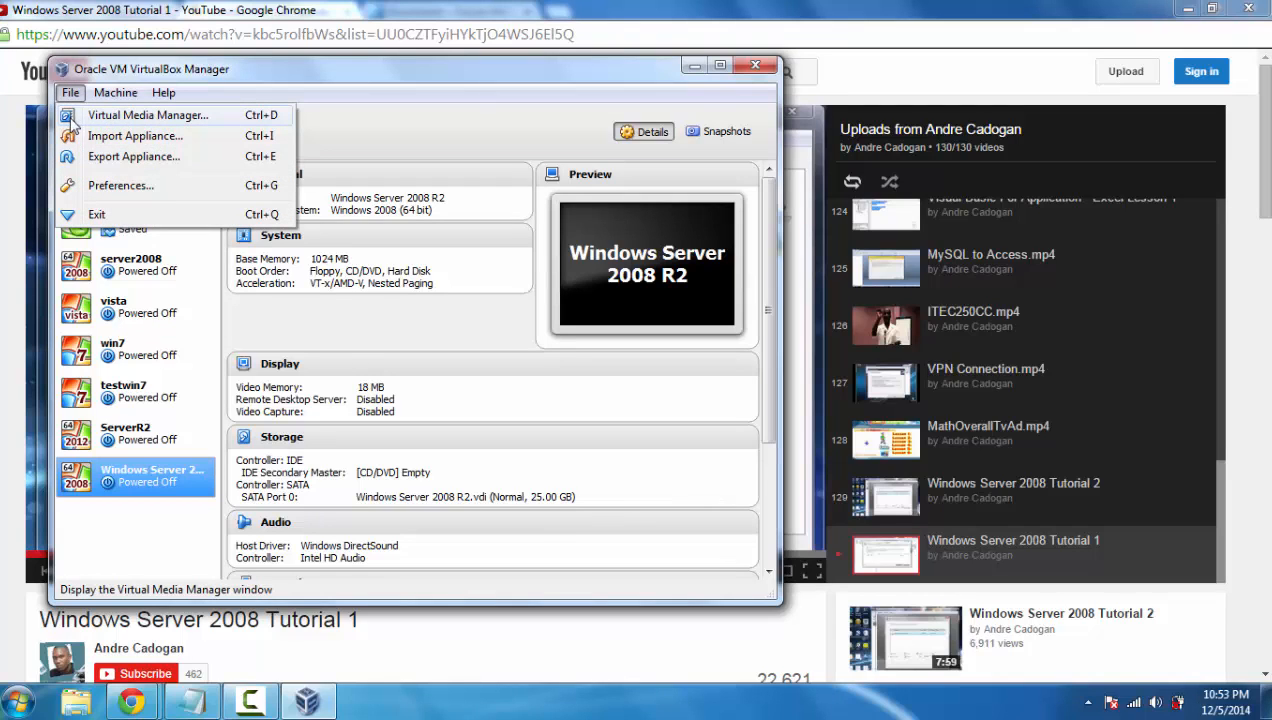
pyautogui.click(137, 119)
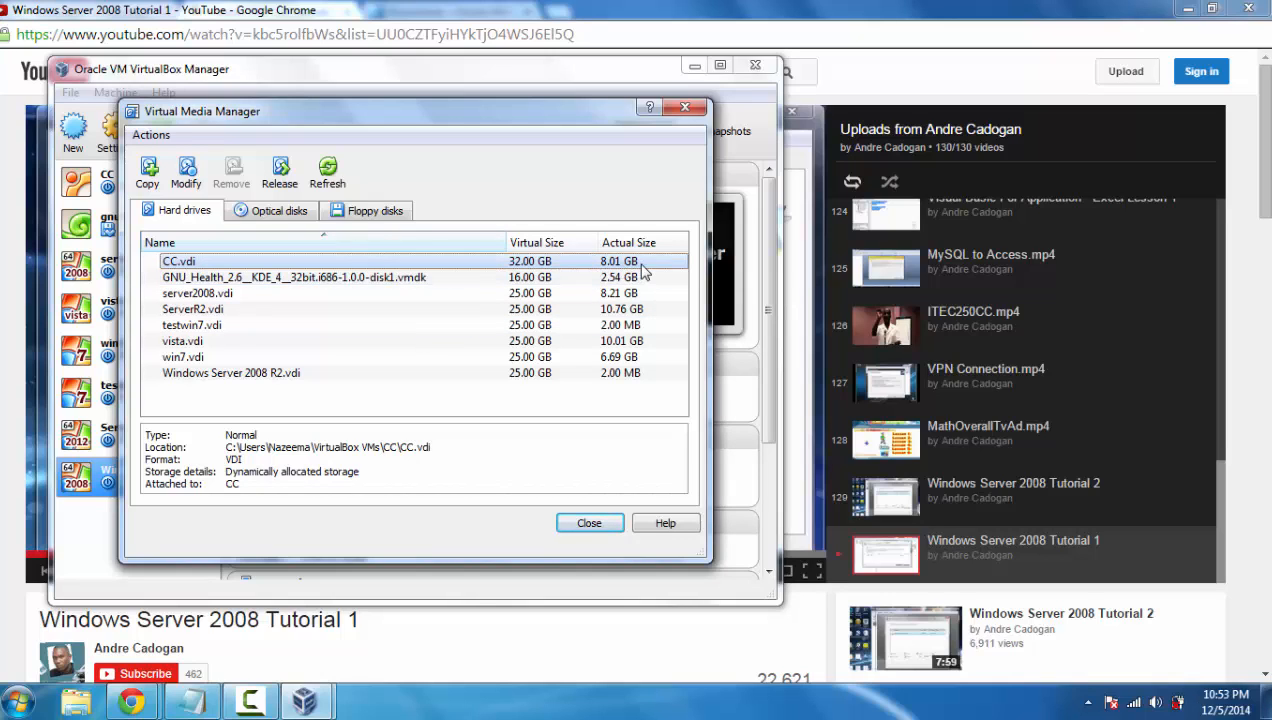
pyautogui.click(211, 378)
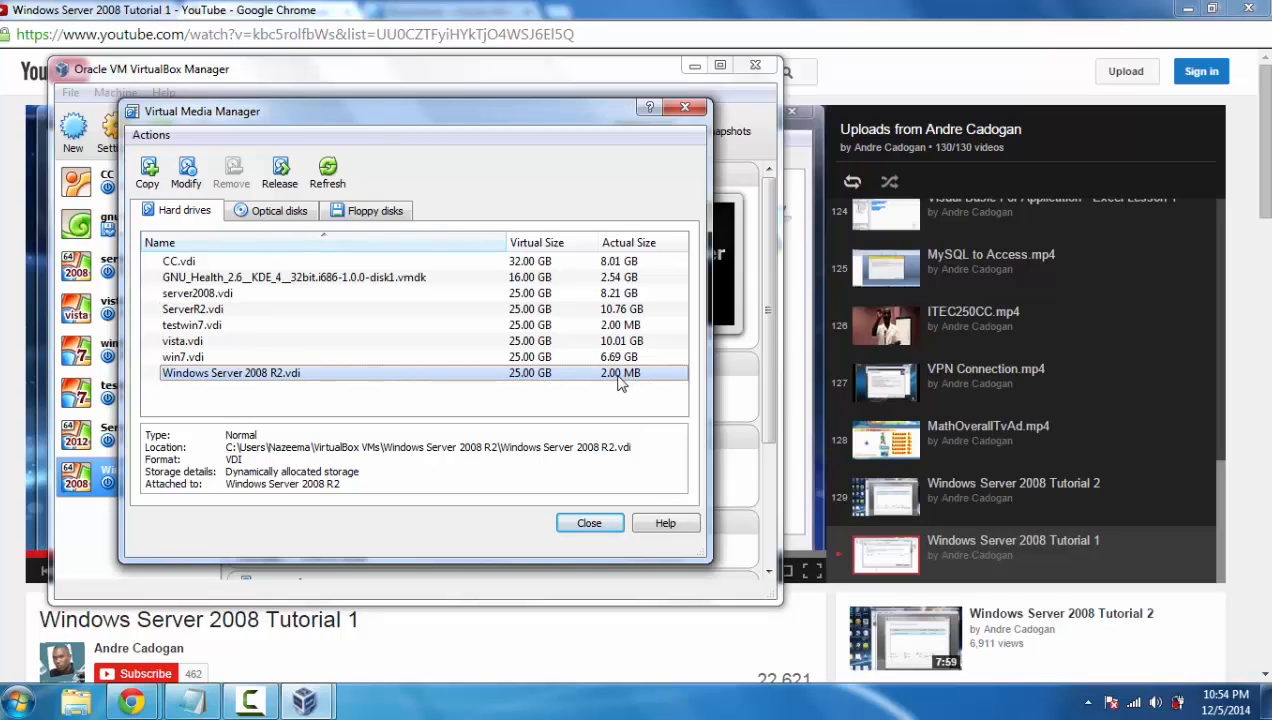
pyautogui.click(205, 357)
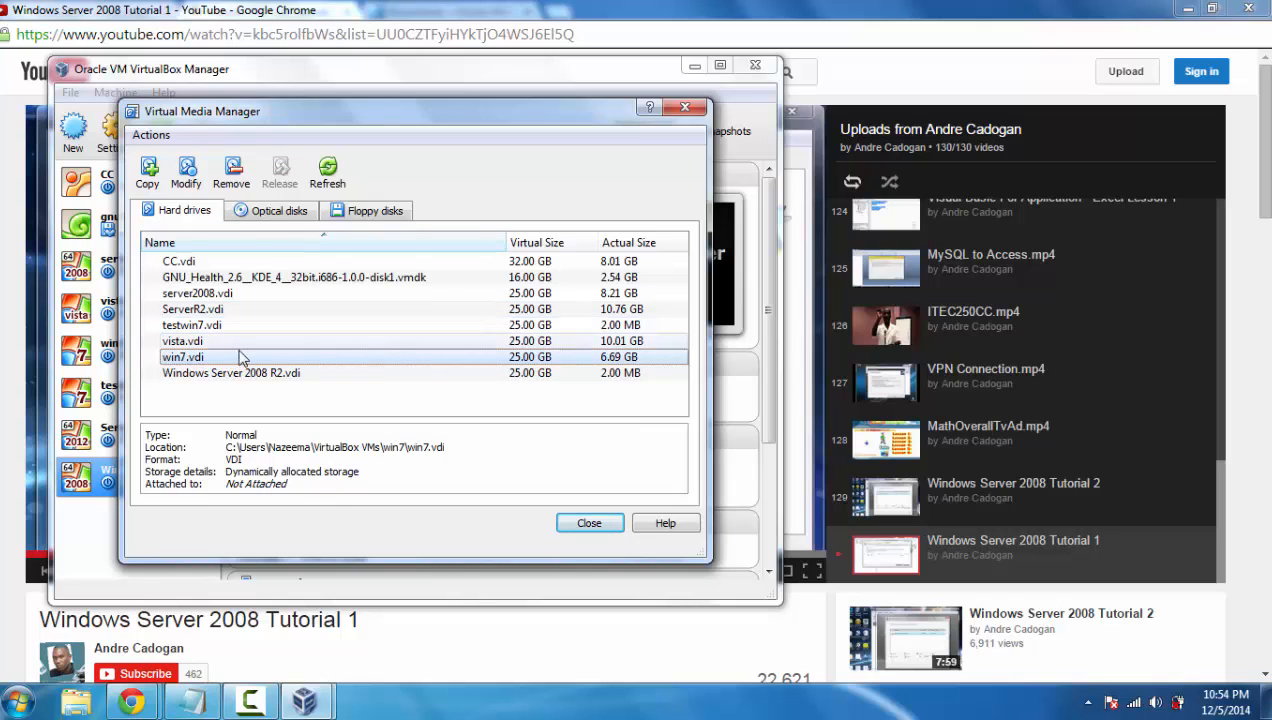
pyautogui.click(240, 372)
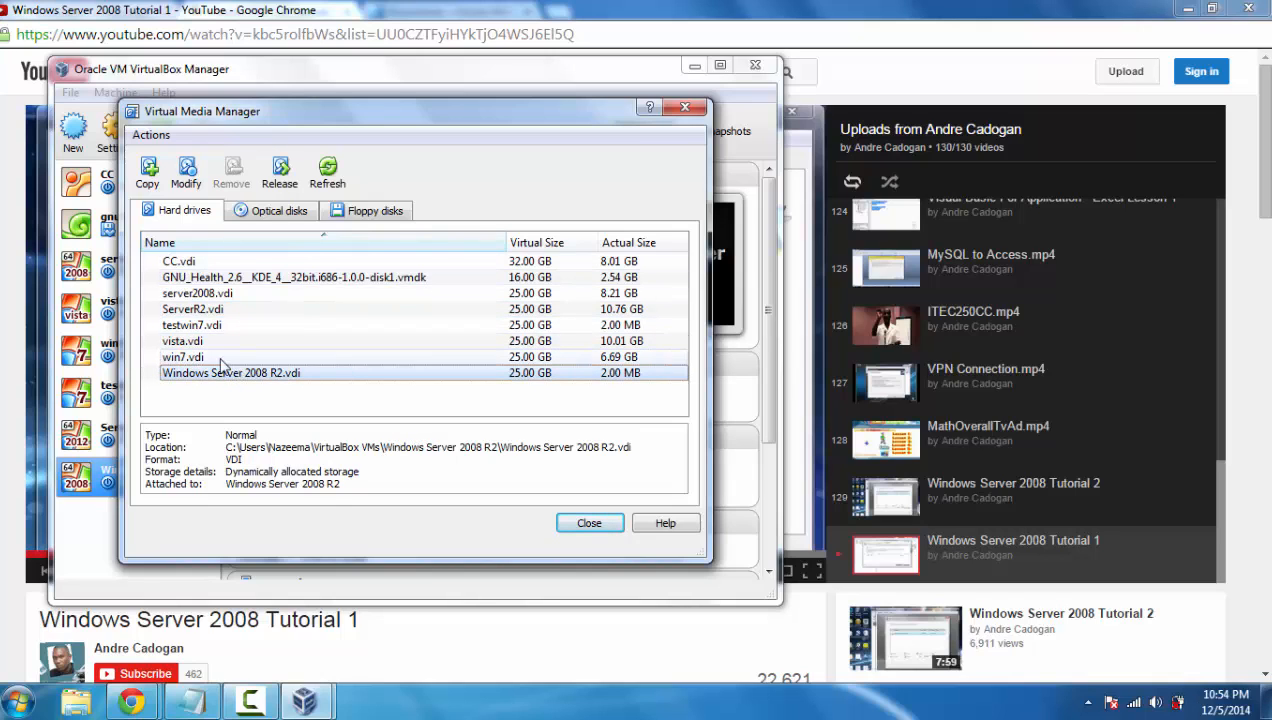
pyautogui.click(205, 358)
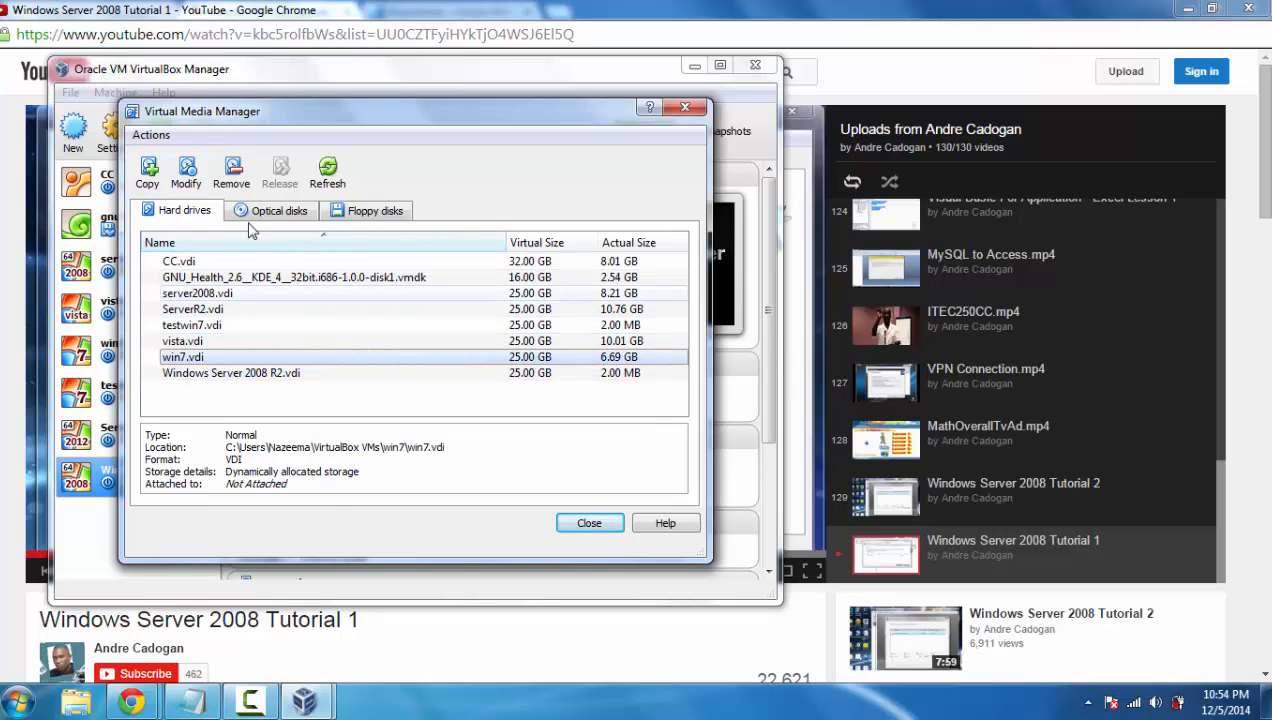
pyautogui.click(203, 376)
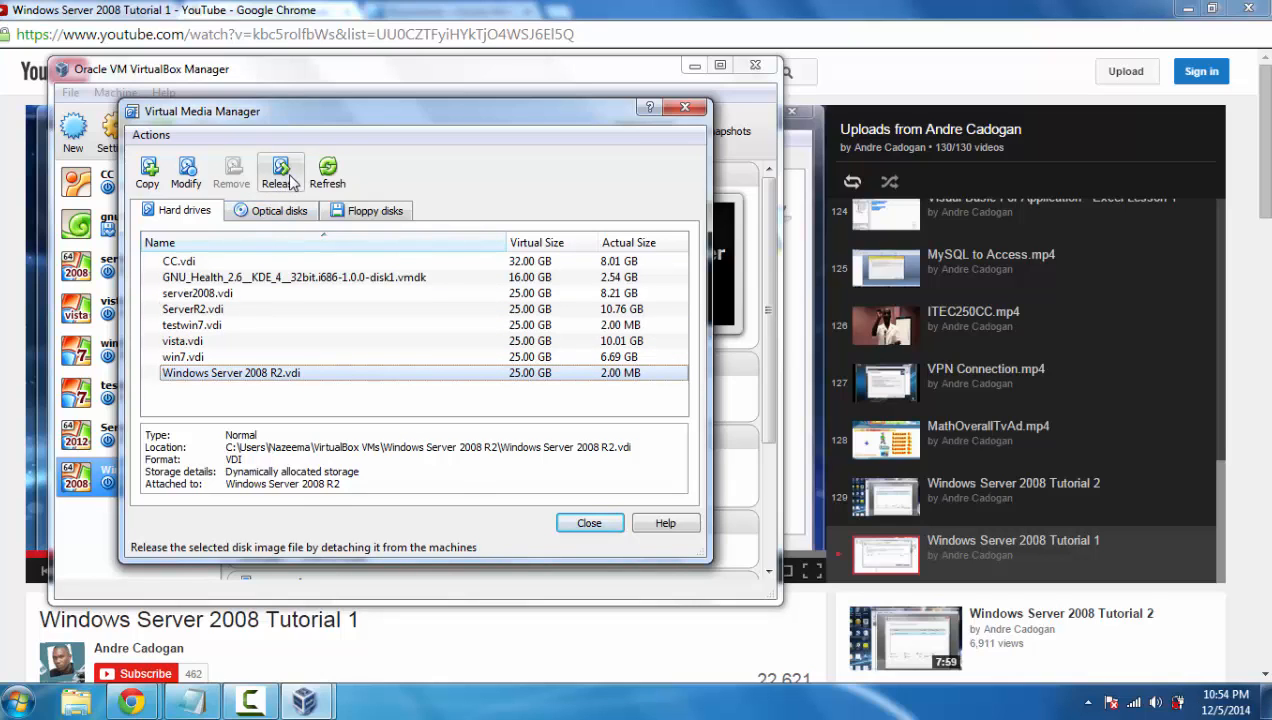
pyautogui.click(185, 358)
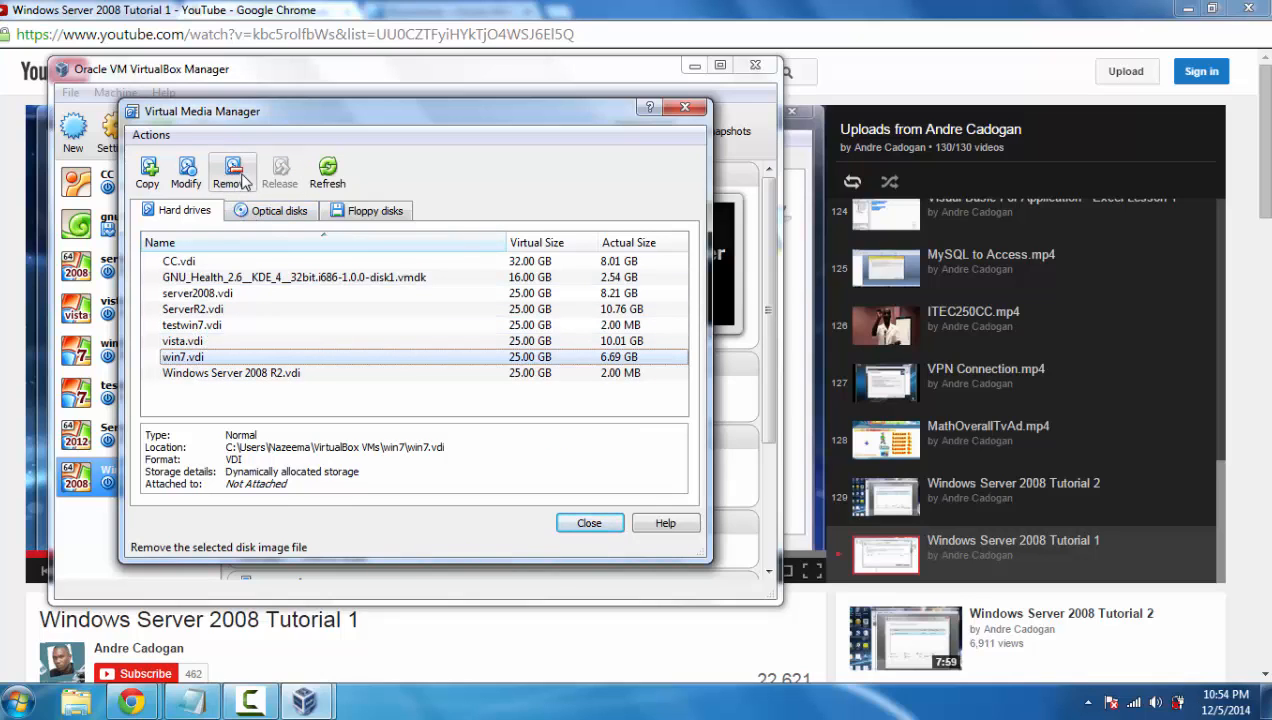
pyautogui.click(236, 375)
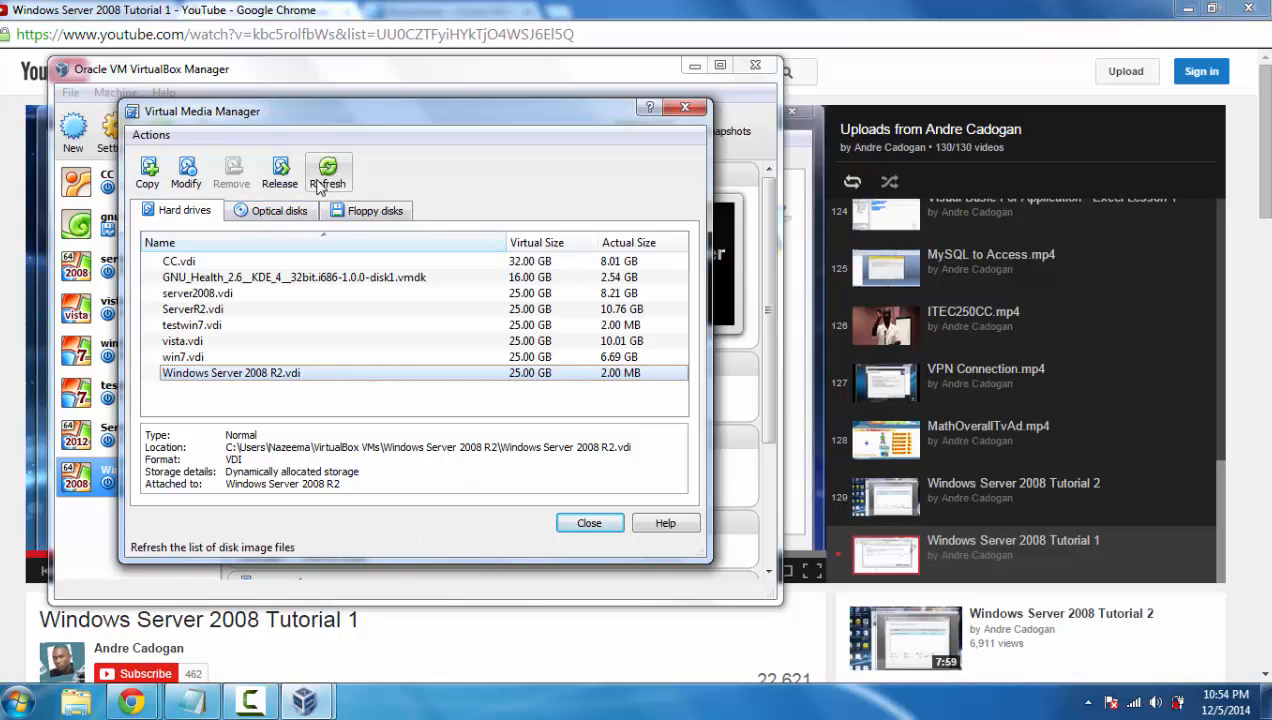
pyautogui.click(212, 357)
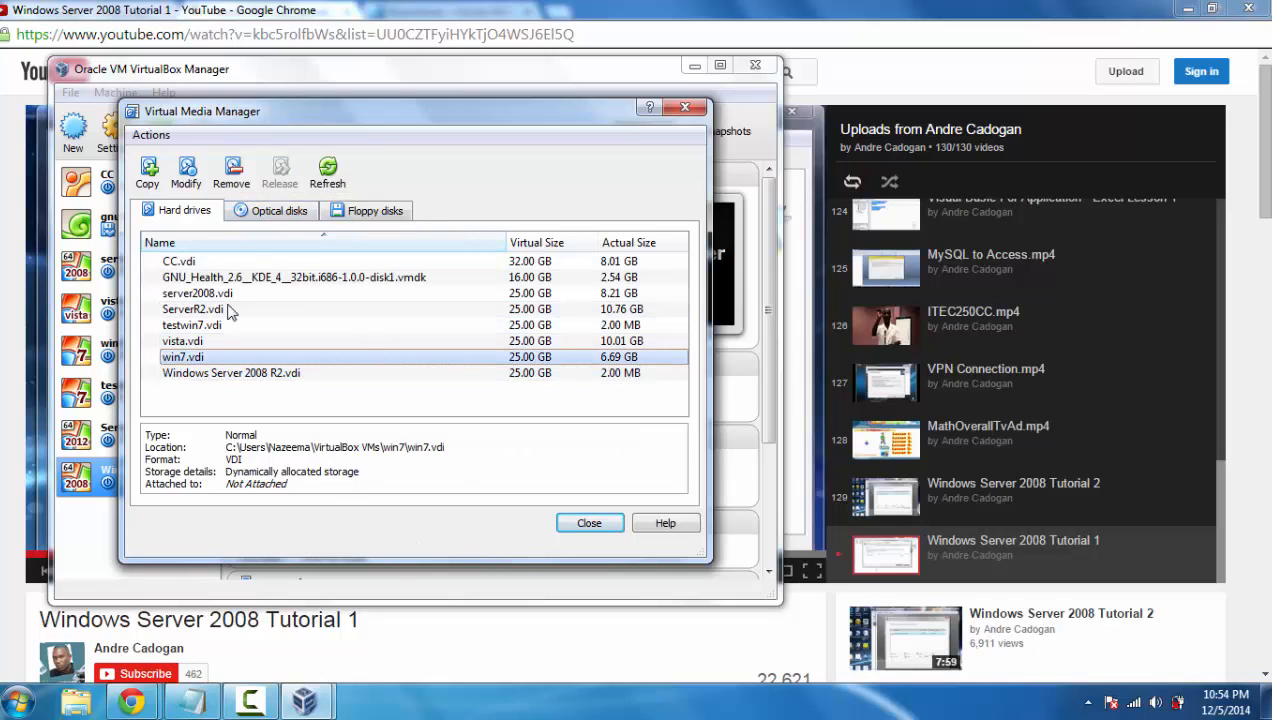
pyautogui.click(240, 373)
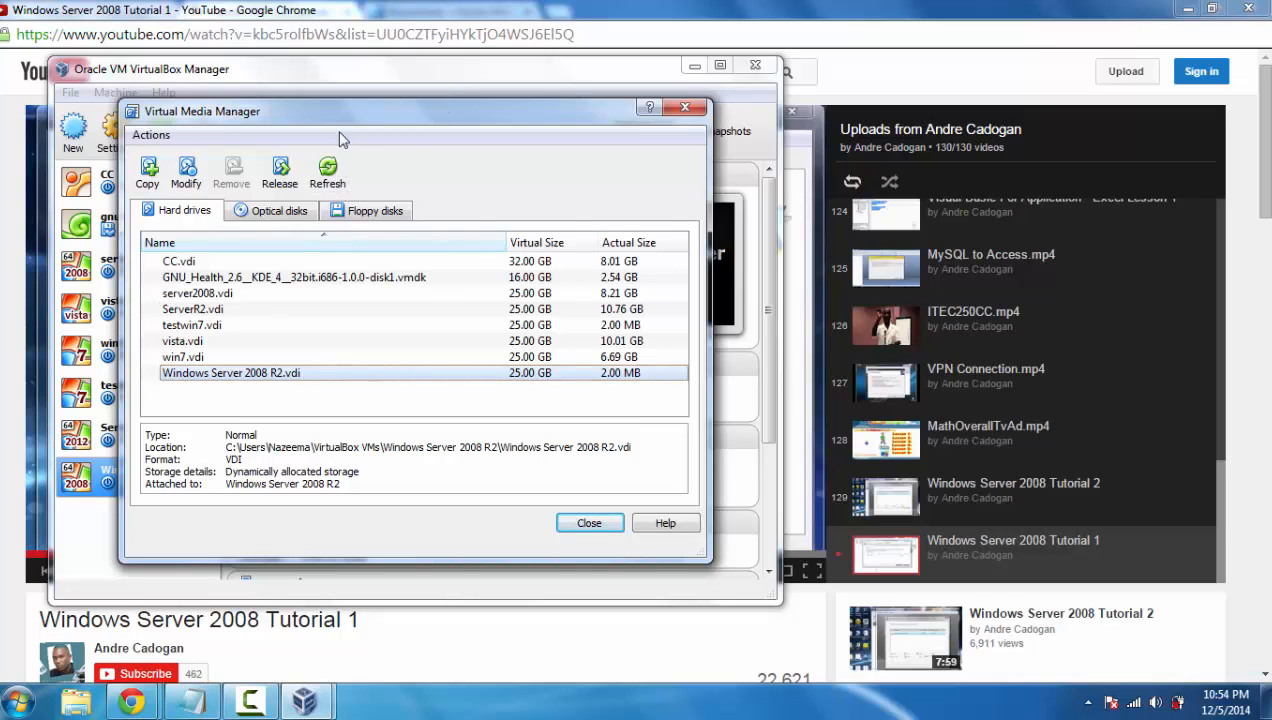
# Look at the optical disk and floppy disk lists and return to the hard drives.
pyautogui.click(281, 213)
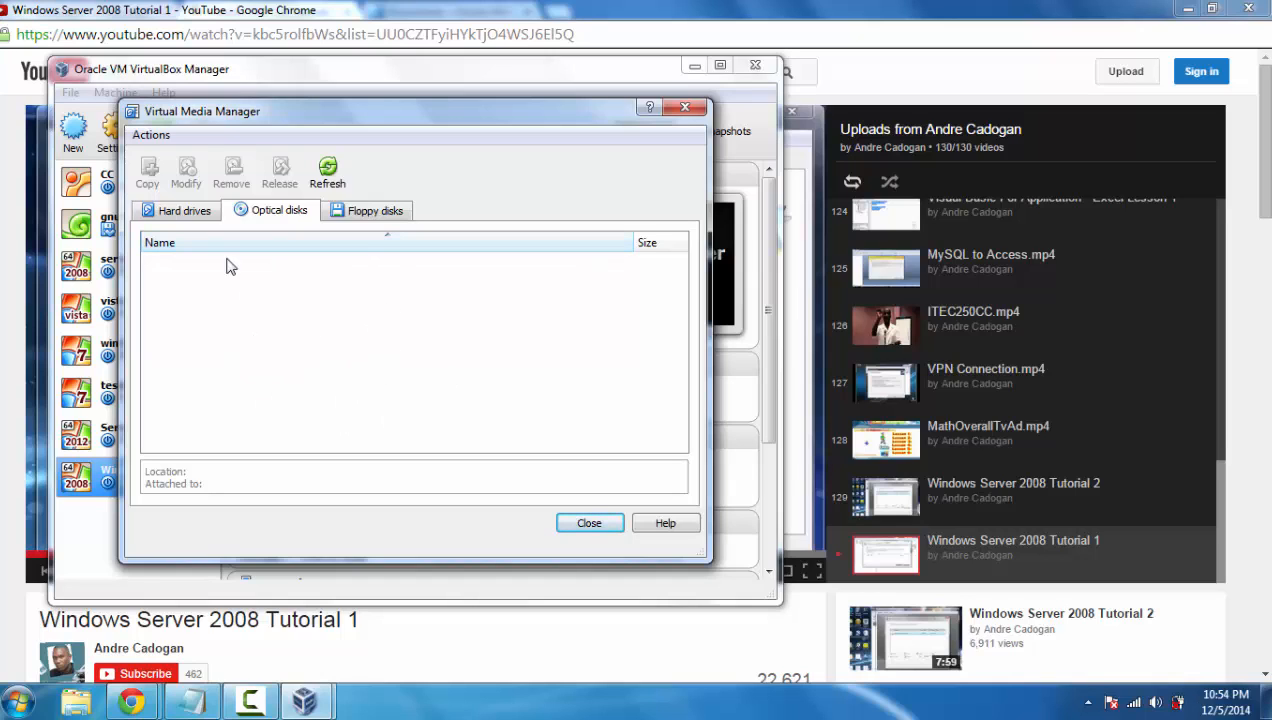
pyautogui.click(393, 215)
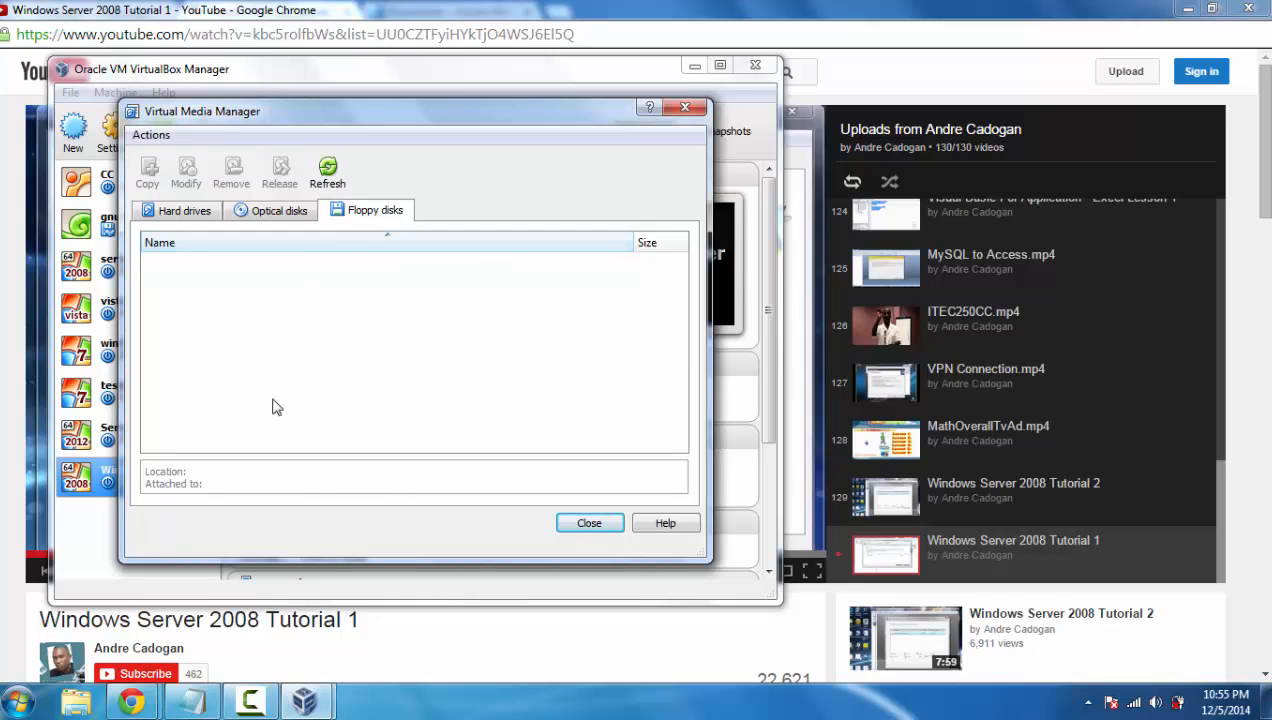
pyautogui.click(181, 211)
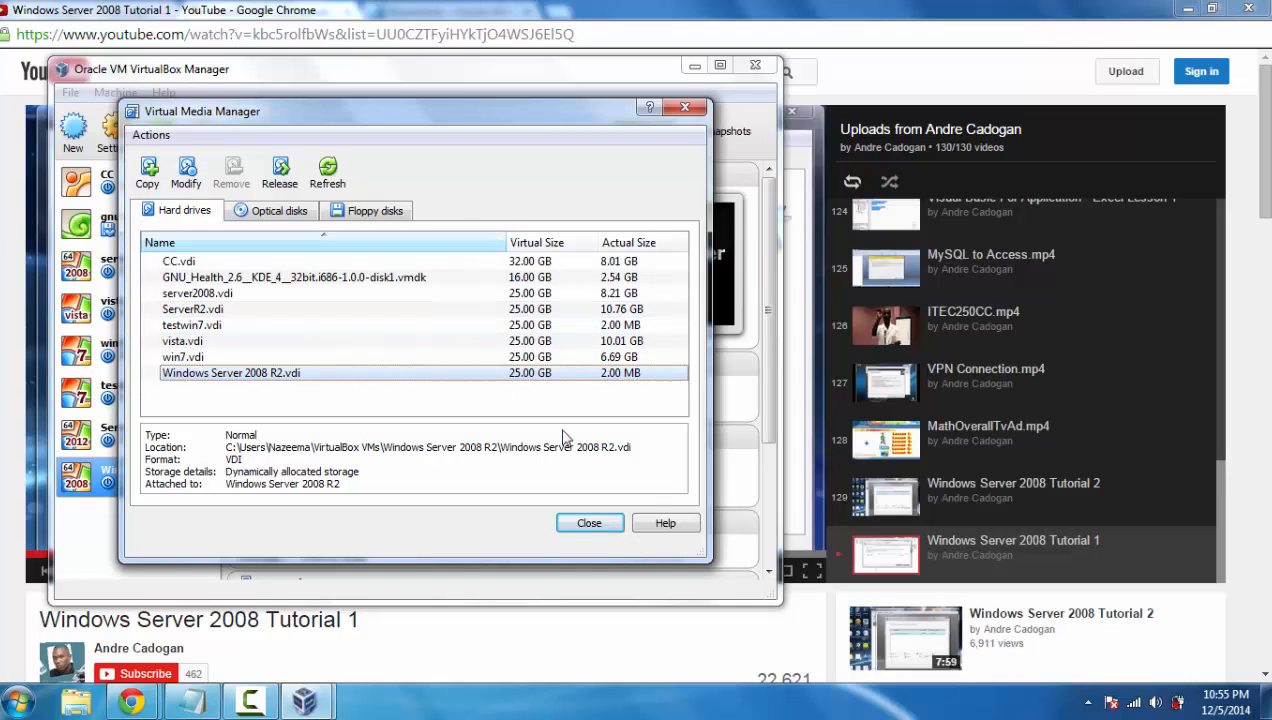
# Close the Virtual Media Manager and look at the machine folders offered for adding an existing virtual machine, leaving without adding one.
pyautogui.click(590, 523)
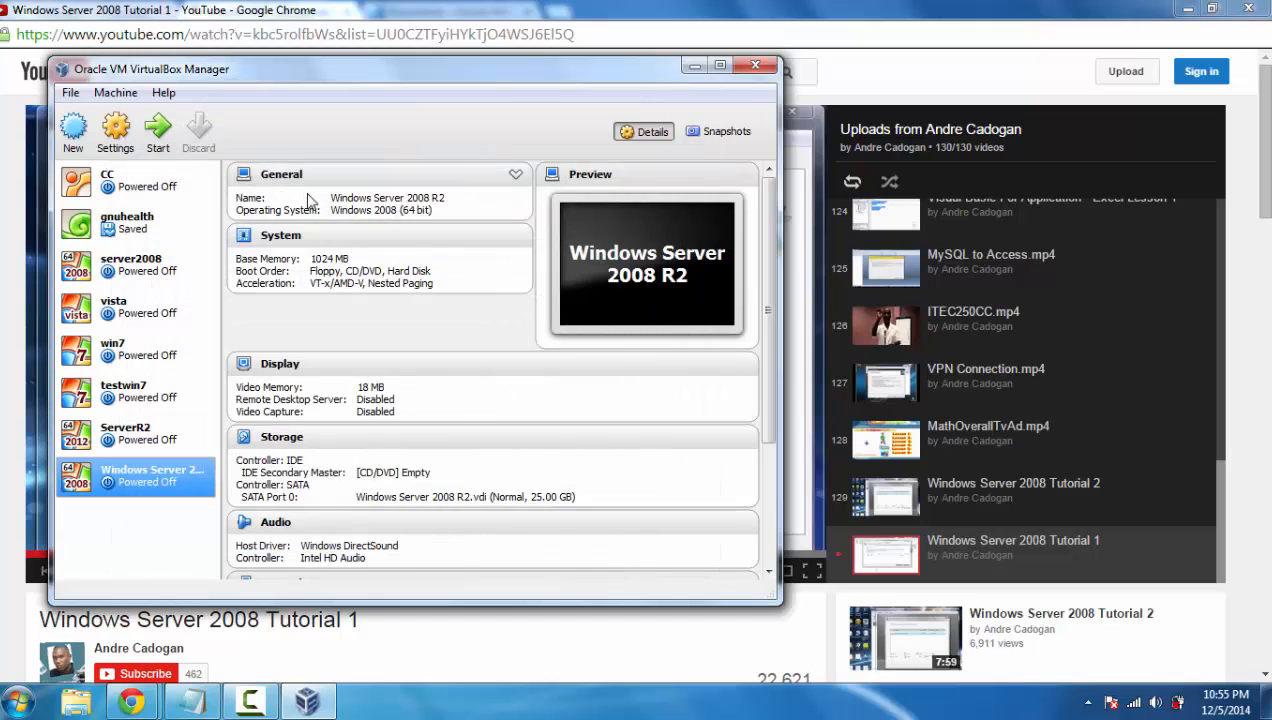
pyautogui.click(116, 93)
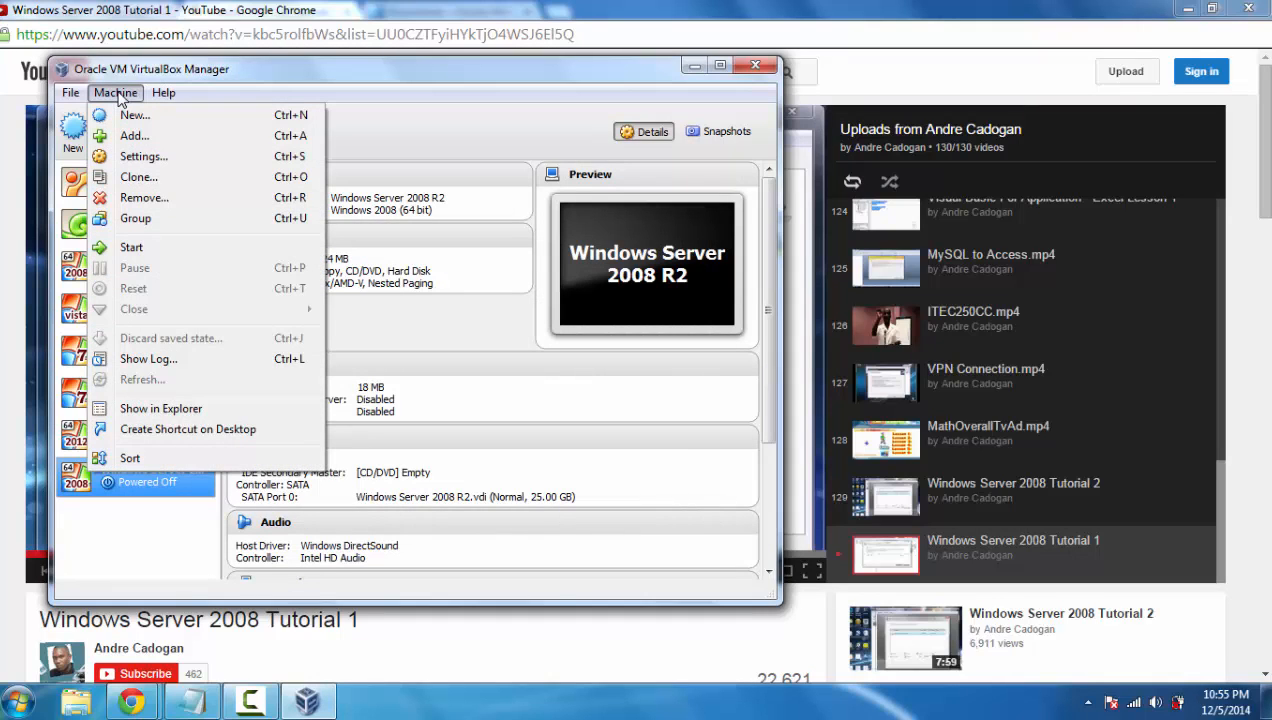
pyautogui.click(126, 140)
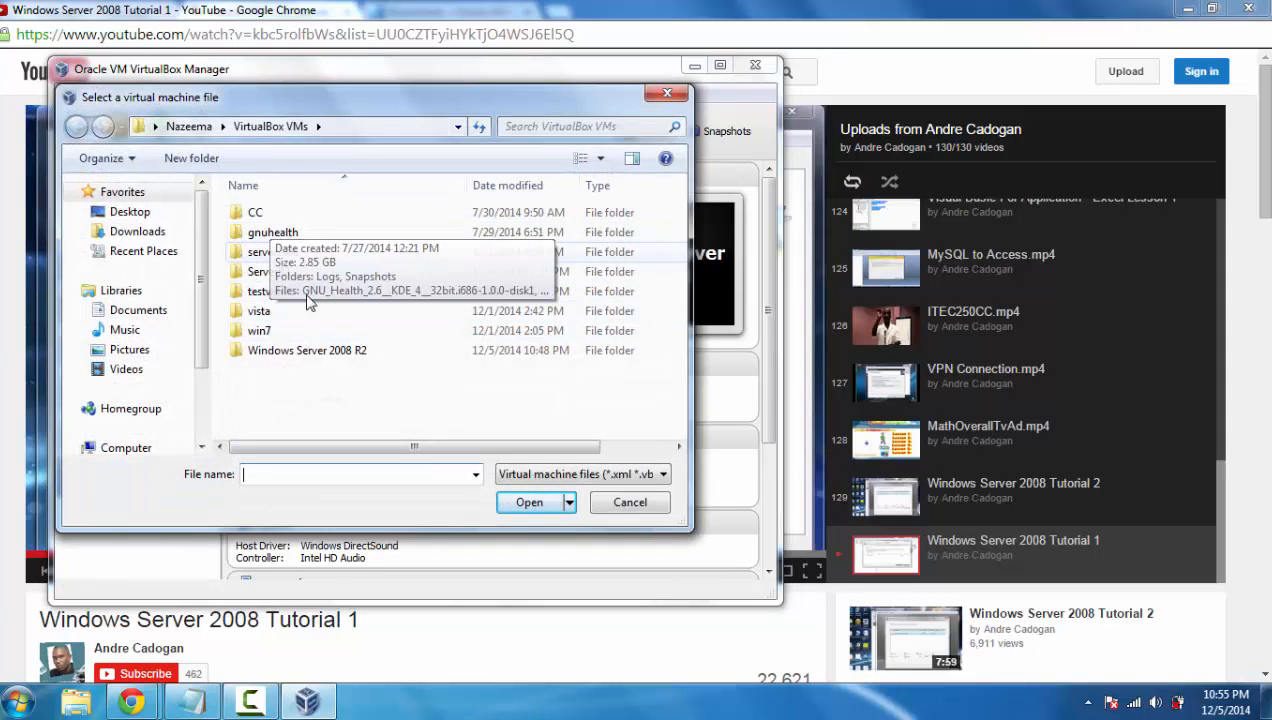
pyautogui.click(630, 502)
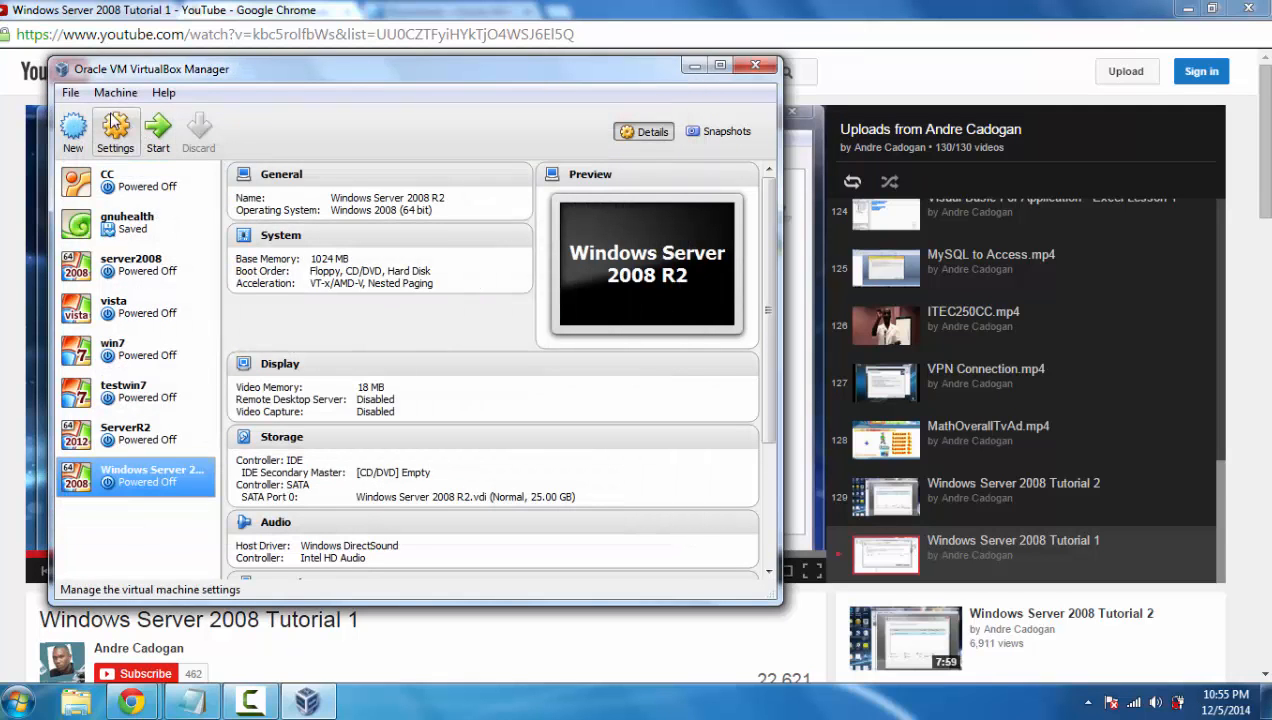
# Look through the available machine commands and help options of the VirtualBox Manager.
pyautogui.click(114, 94)
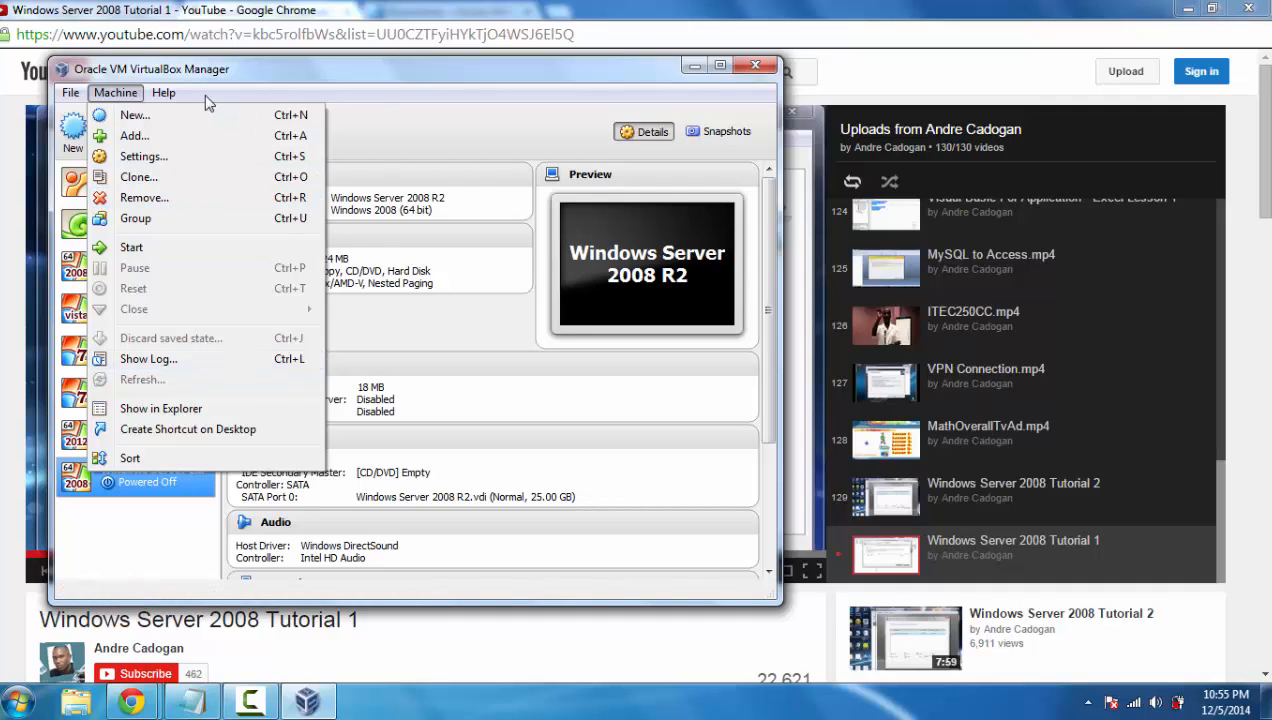
pyautogui.click(173, 94)
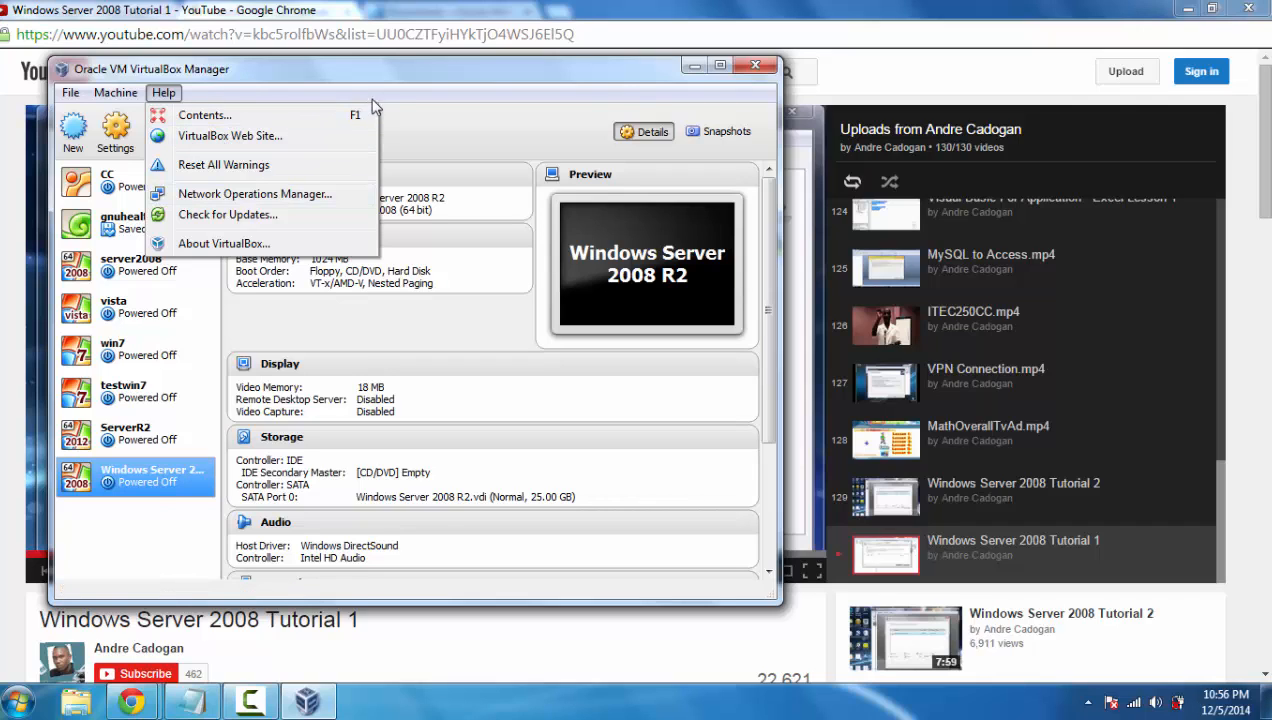
pyautogui.click(336, 82)
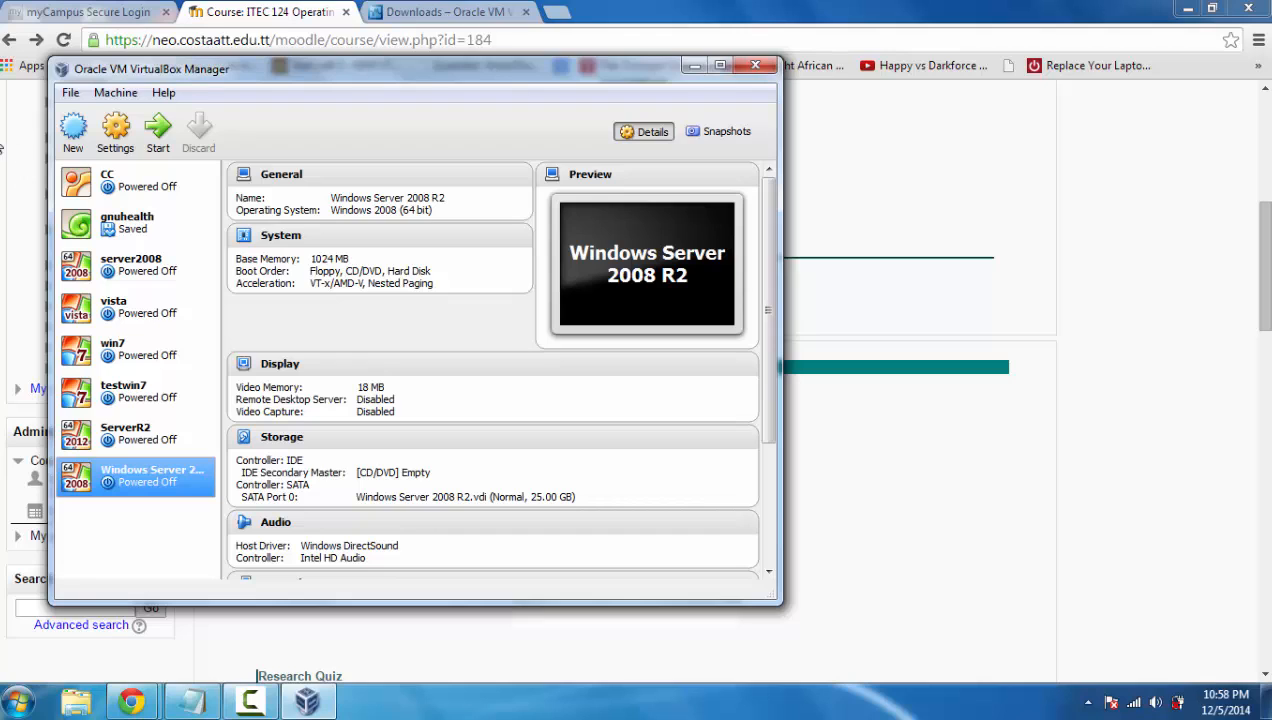
# Open the settings of the Windows Server 2008 R2 machine and review its basic, advanced and description options.
pyautogui.click(139, 440)
pyautogui.click(150, 478)
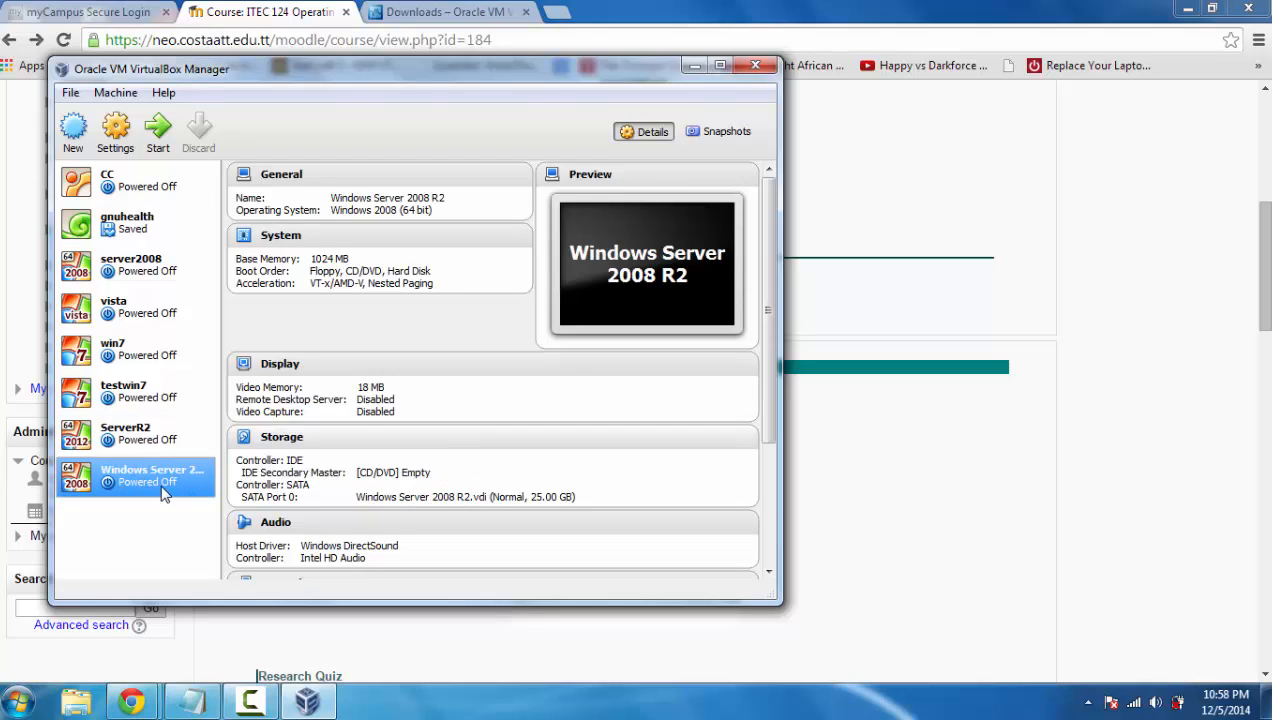
pyautogui.click(125, 140)
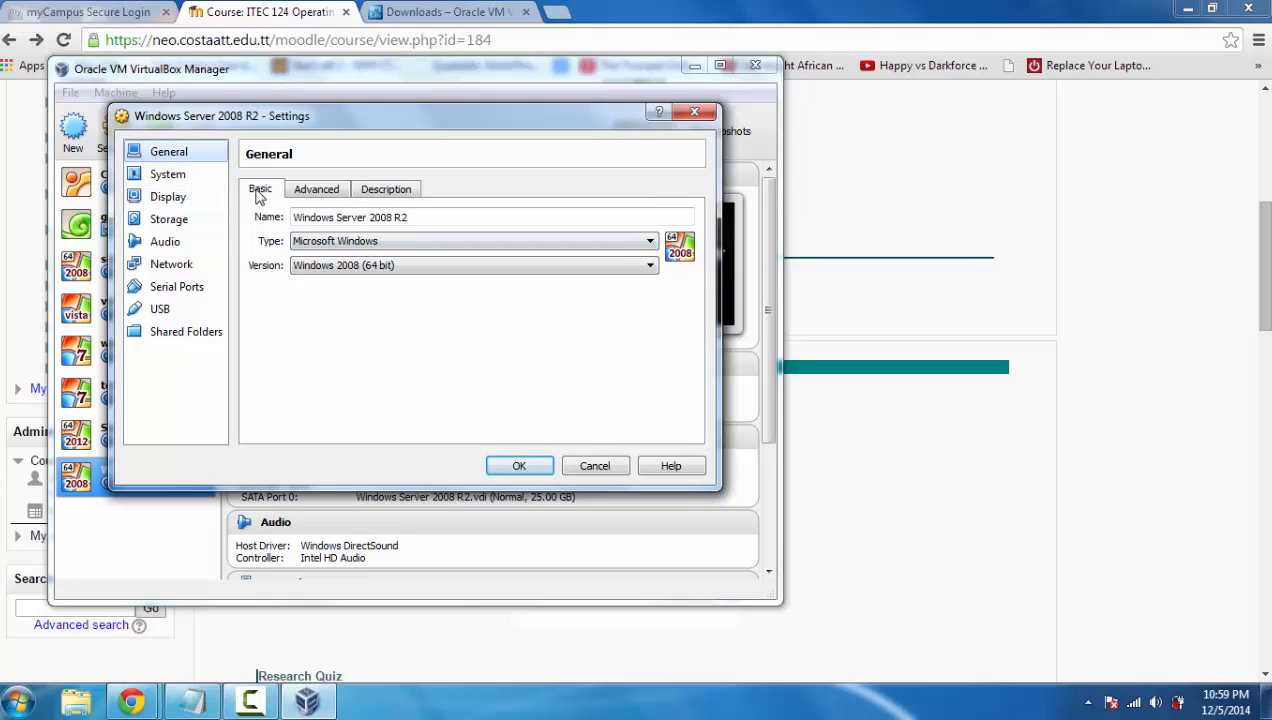
pyautogui.click(316, 192)
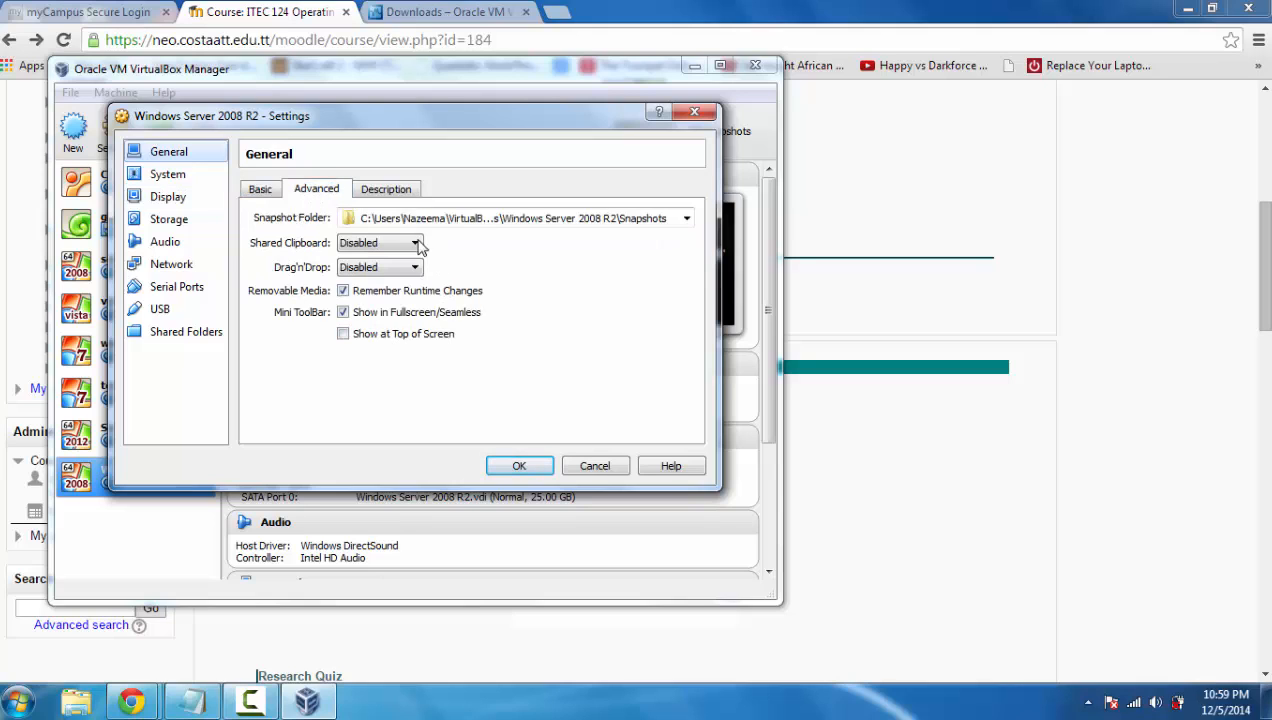
pyautogui.click(407, 194)
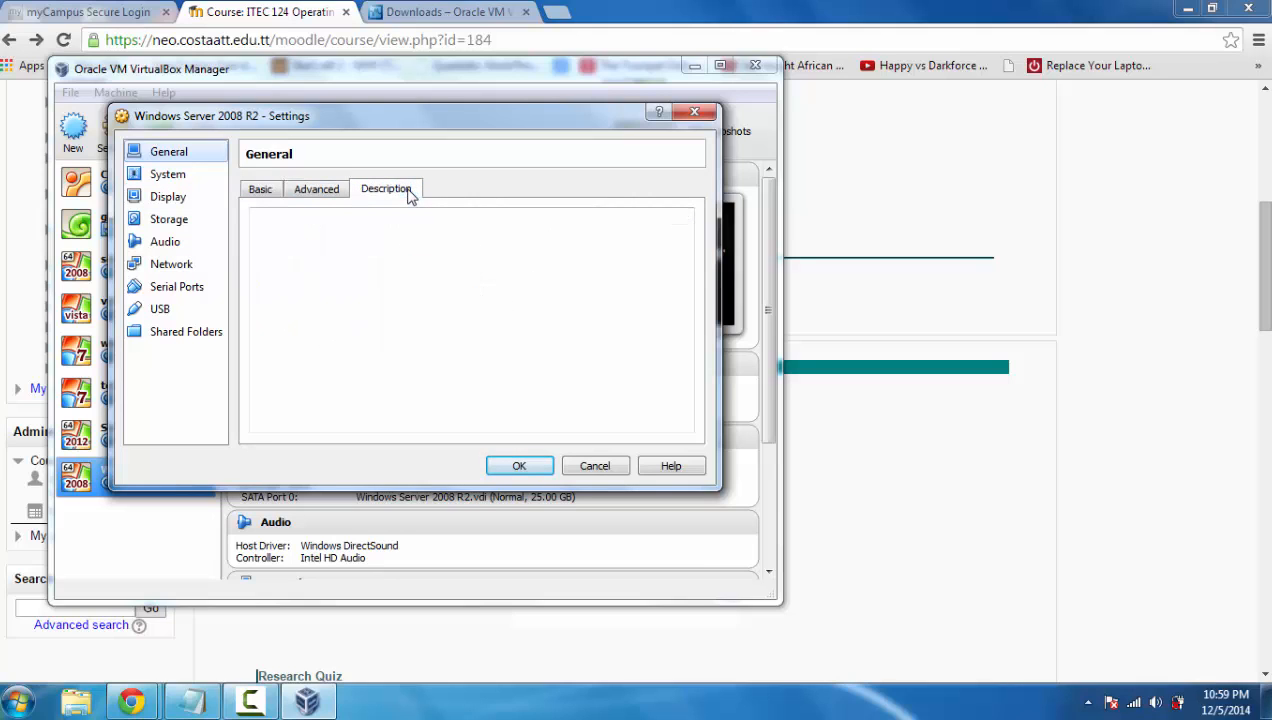
pyautogui.click(259, 193)
# Review the machine's motherboard, processor and acceleration settings and its video display settings.
pyautogui.click(189, 176)
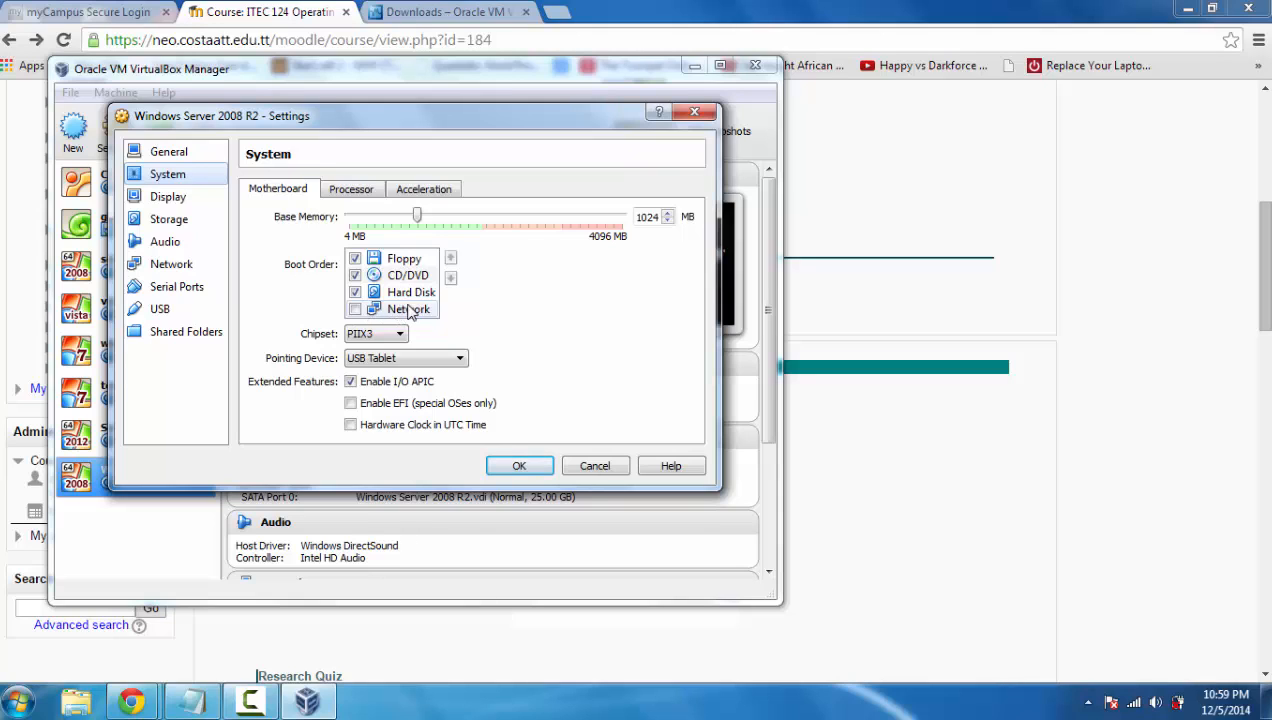
pyautogui.click(349, 195)
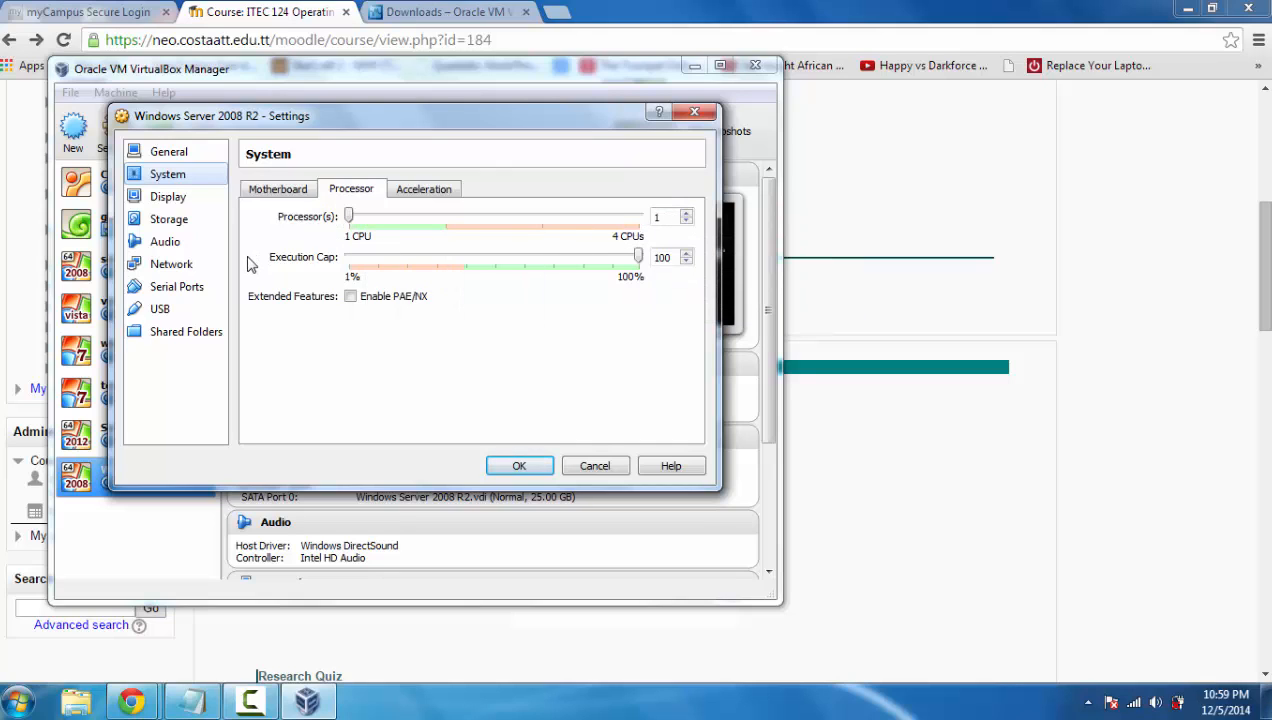
pyautogui.click(425, 195)
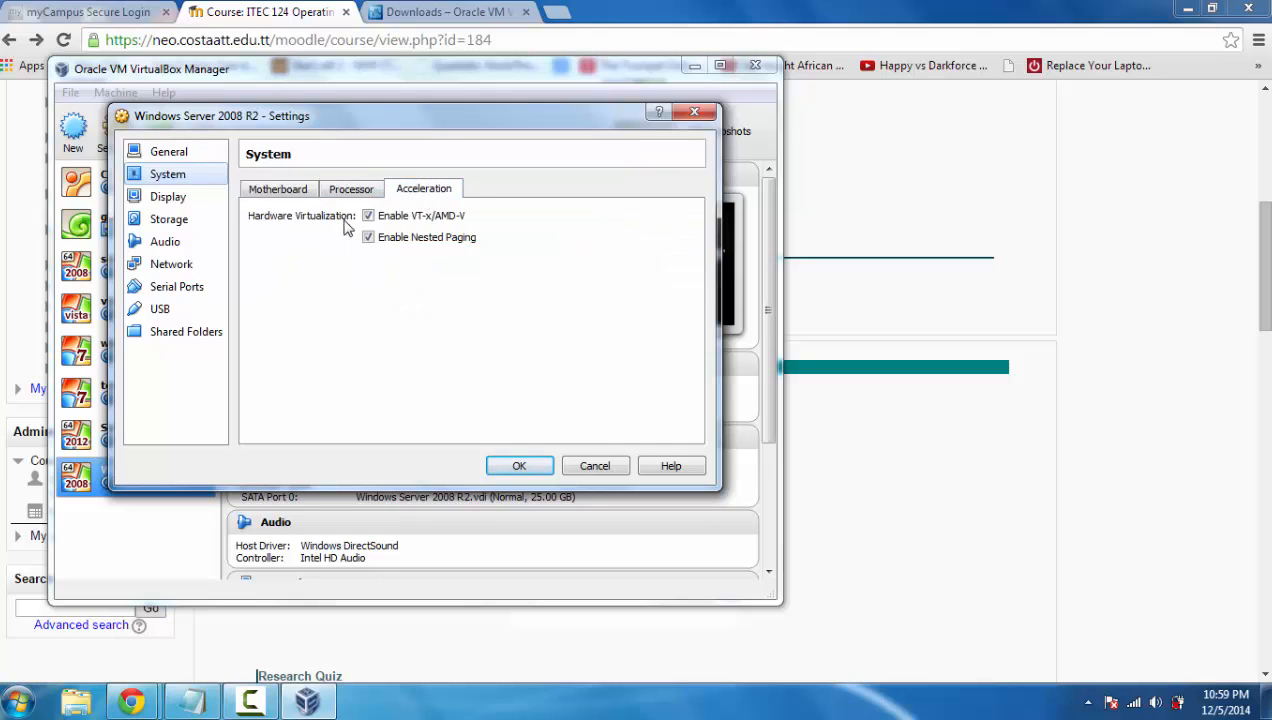
pyautogui.click(274, 190)
pyautogui.click(203, 200)
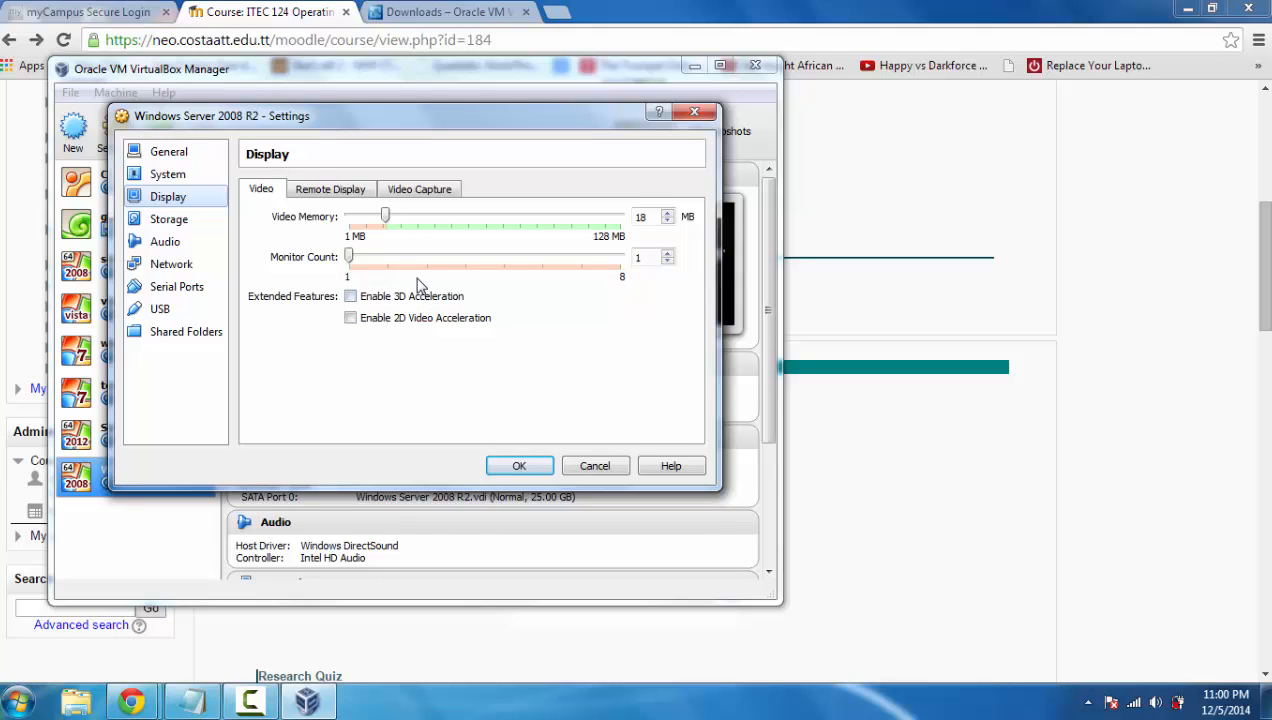
# Examine the storage settings, including adding a CD/DVD drive to the IDE controller and the empty drive's attributes, and view the audio settings.
pyautogui.click(176, 221)
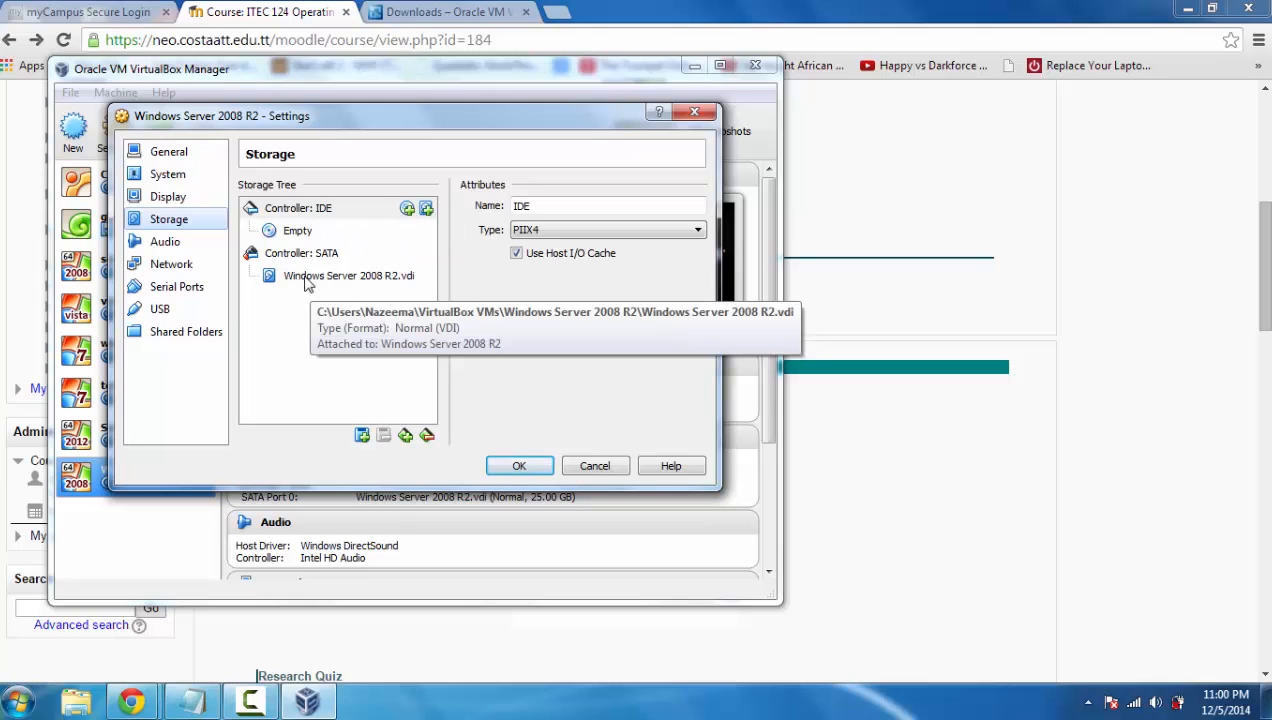
pyautogui.click(409, 208)
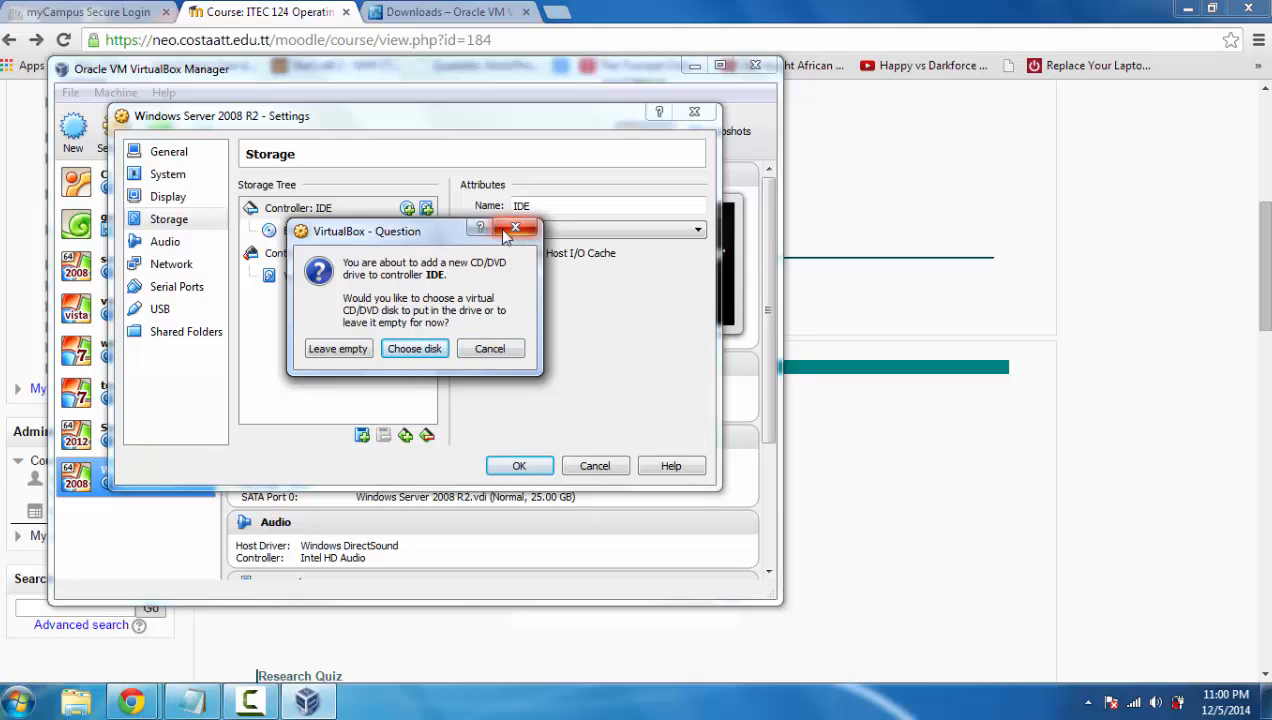
pyautogui.click(489, 348)
pyautogui.click(302, 233)
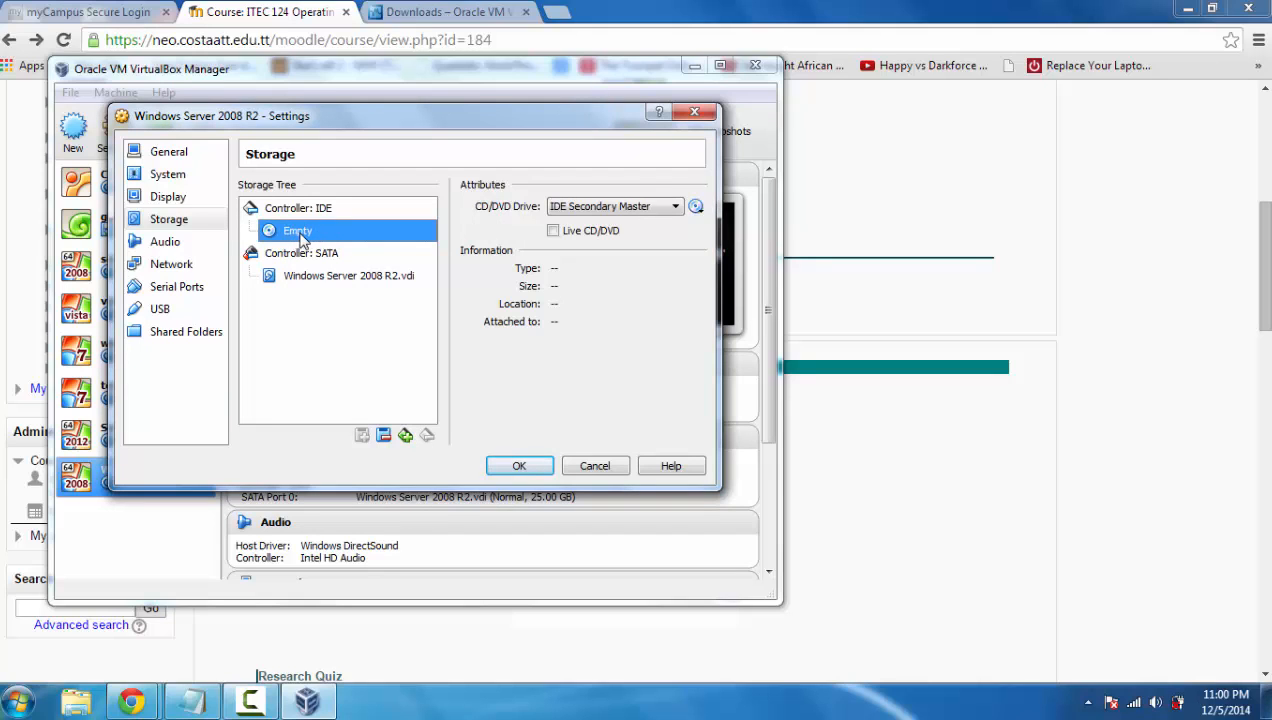
pyautogui.click(697, 207)
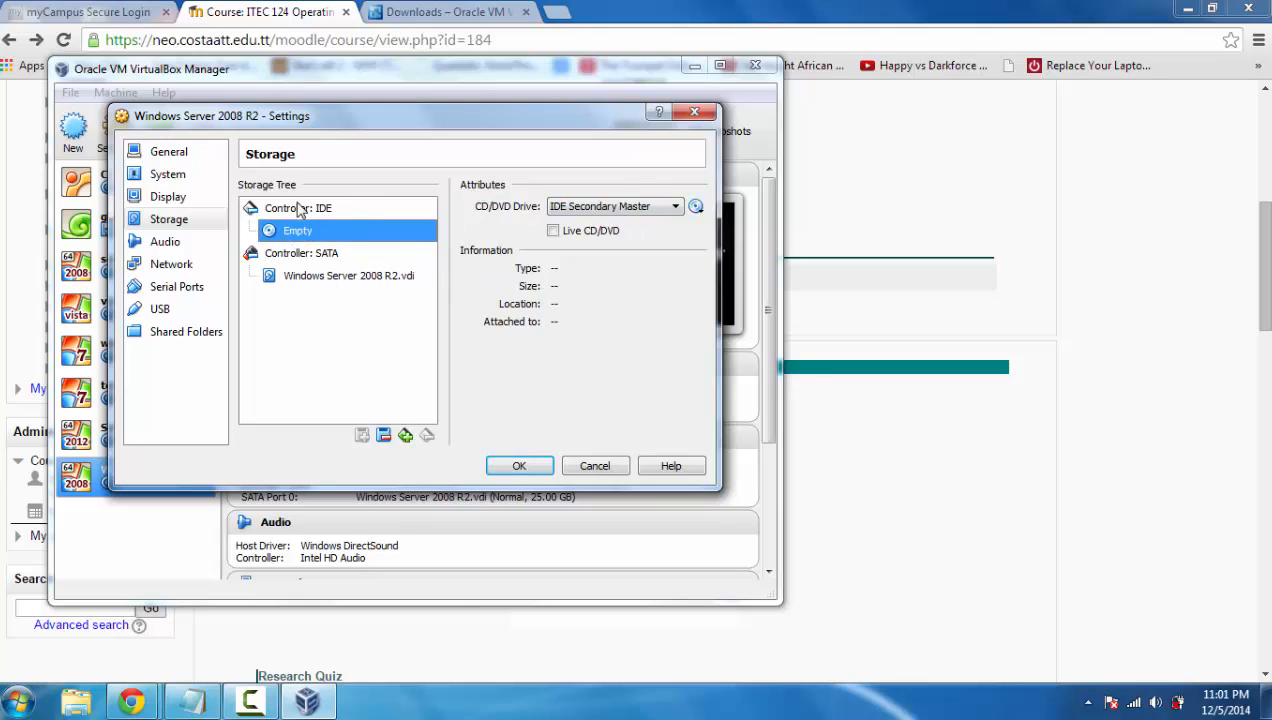
pyautogui.click(163, 244)
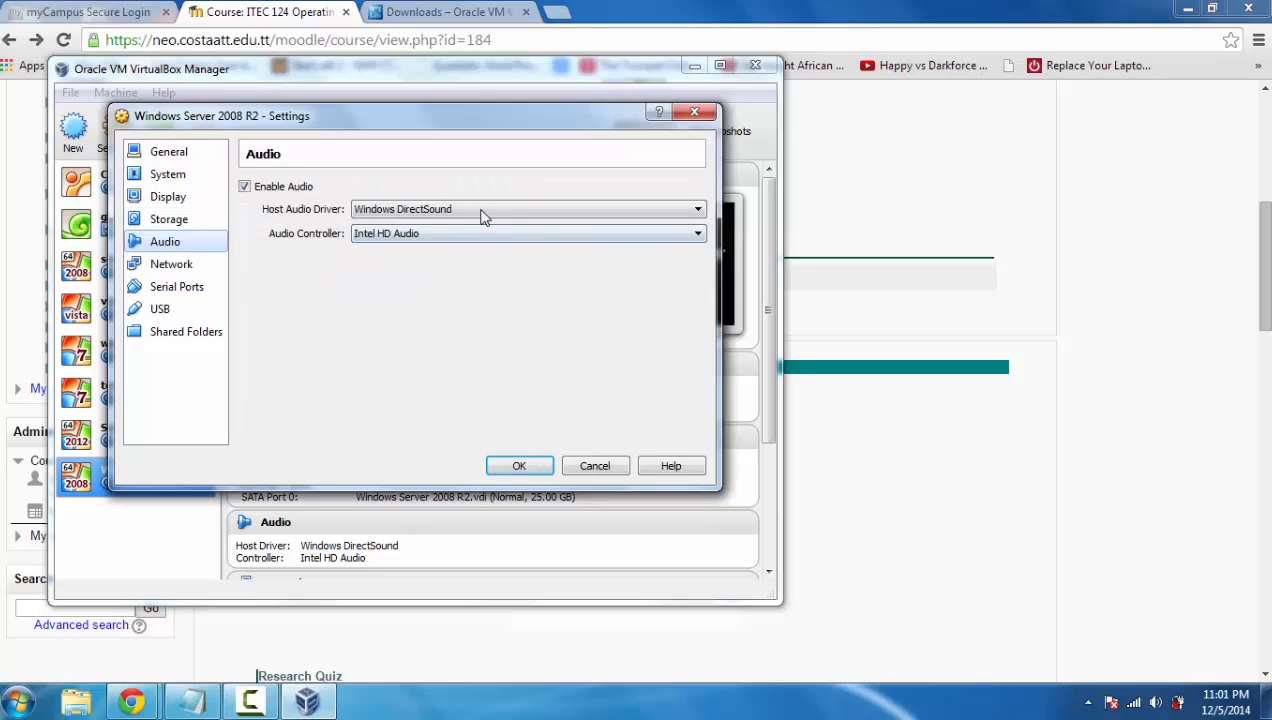
# Attach network Adapter 1 to NAT with adapter type Intel PRO/1000 MT Desktop (82540EM) and accept the machine settings.
pyautogui.click(183, 268)
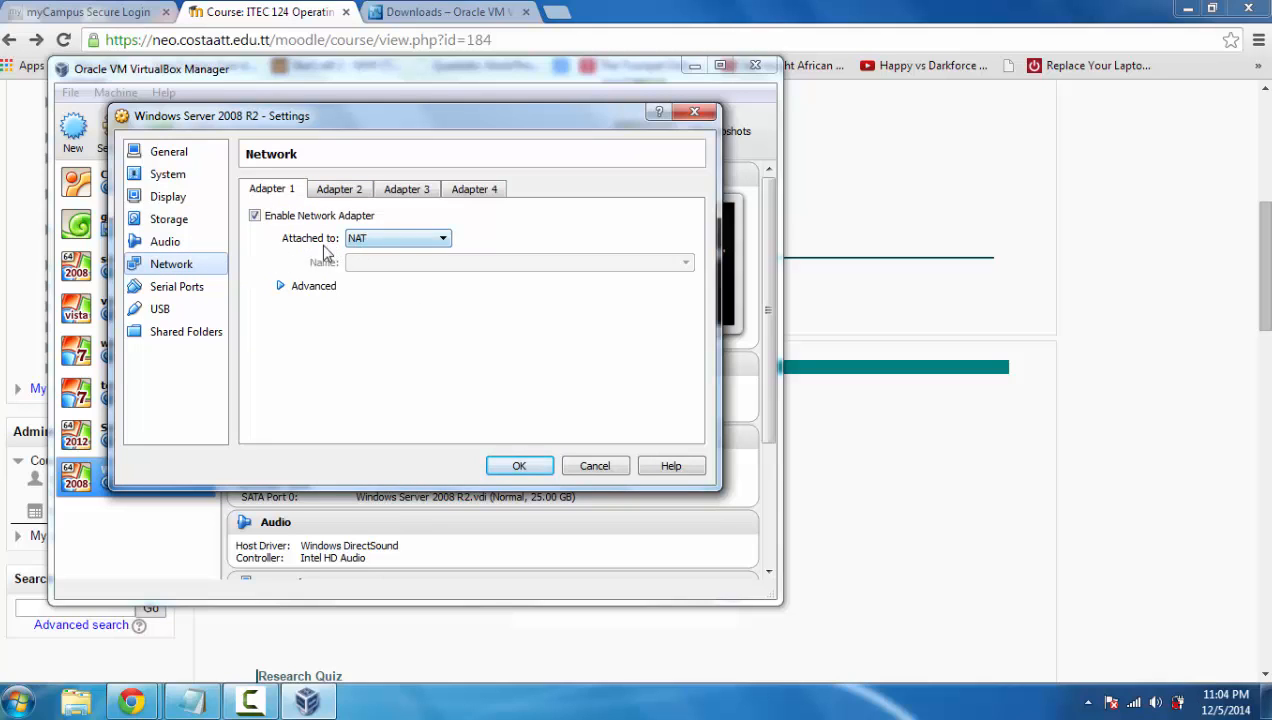
pyautogui.click(426, 241)
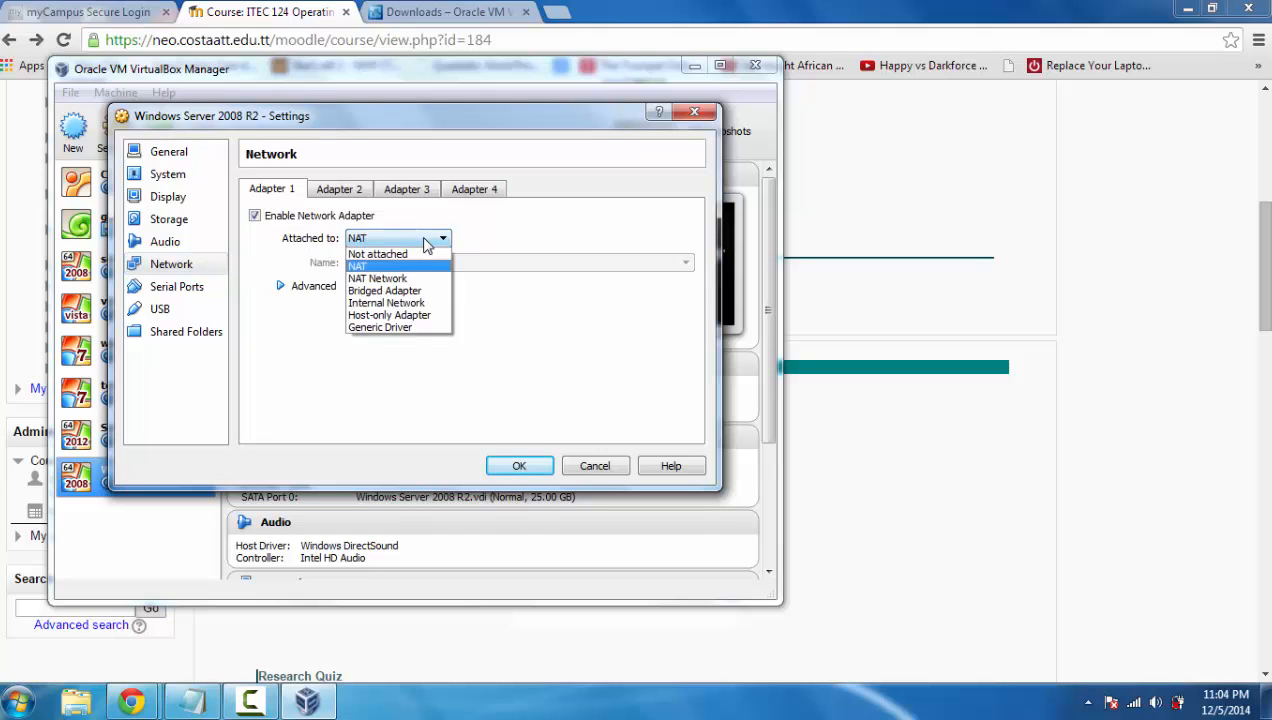
pyautogui.click(376, 268)
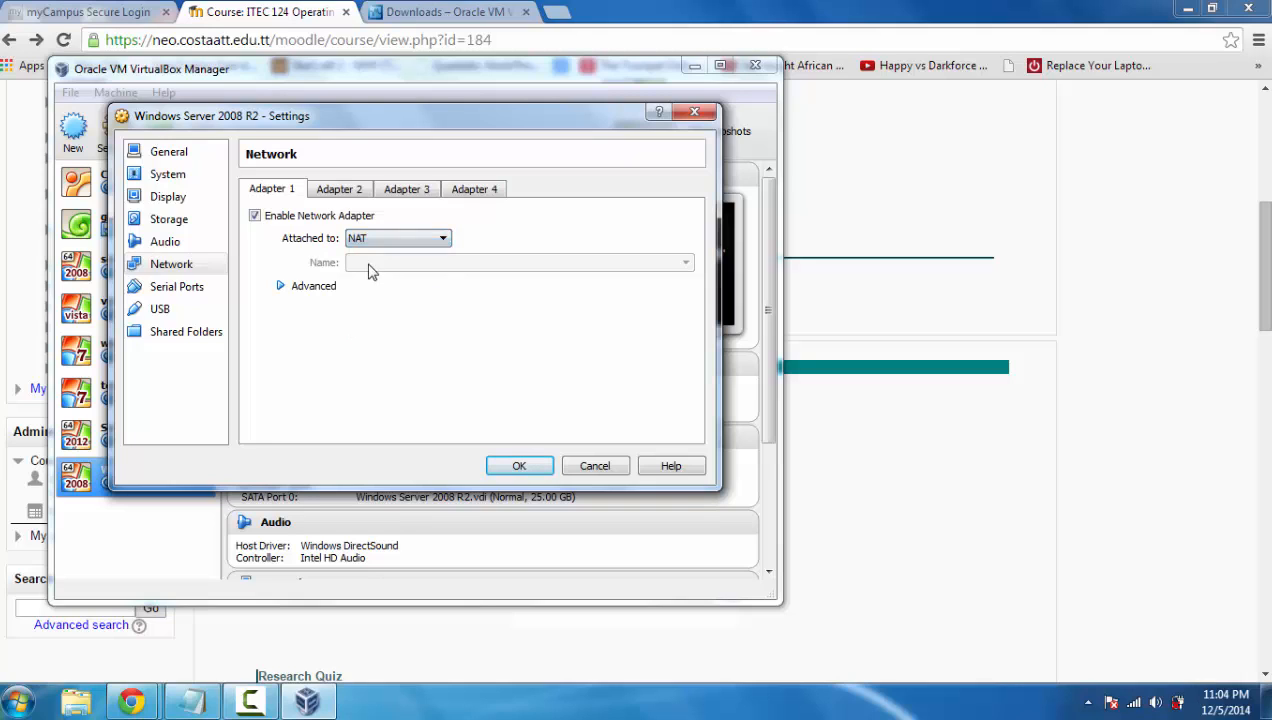
pyautogui.click(281, 286)
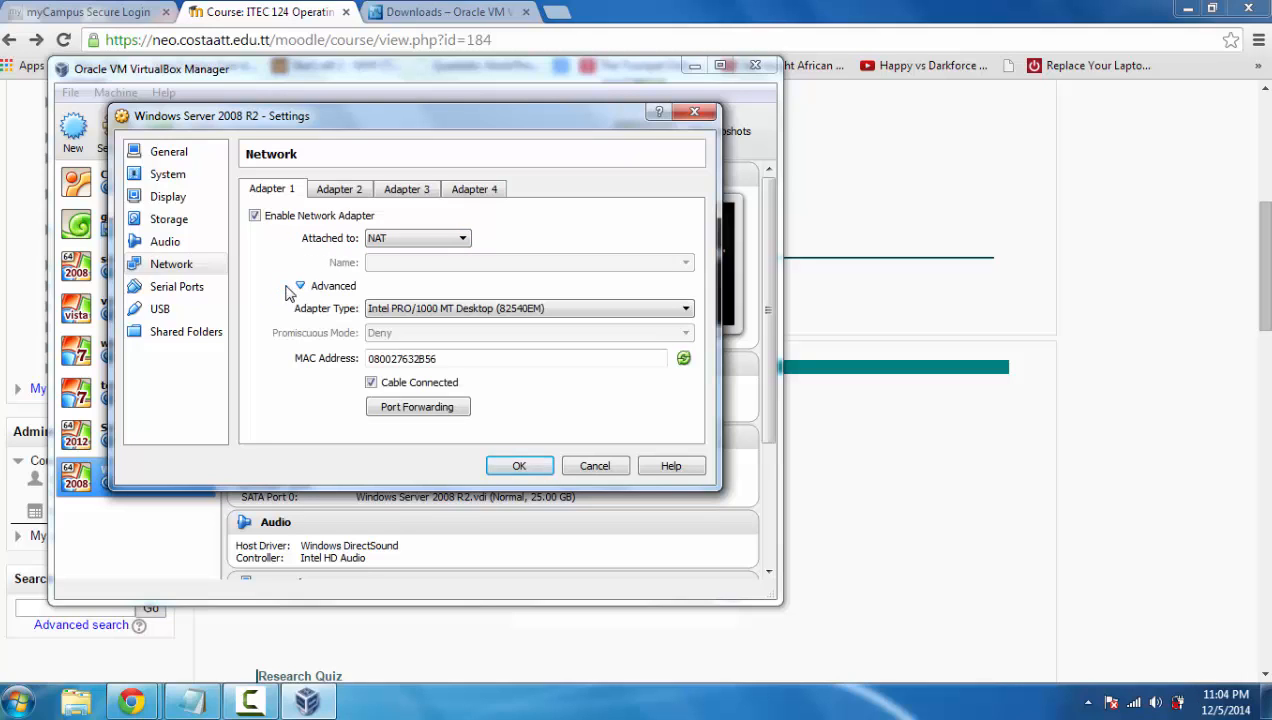
pyautogui.click(505, 312)
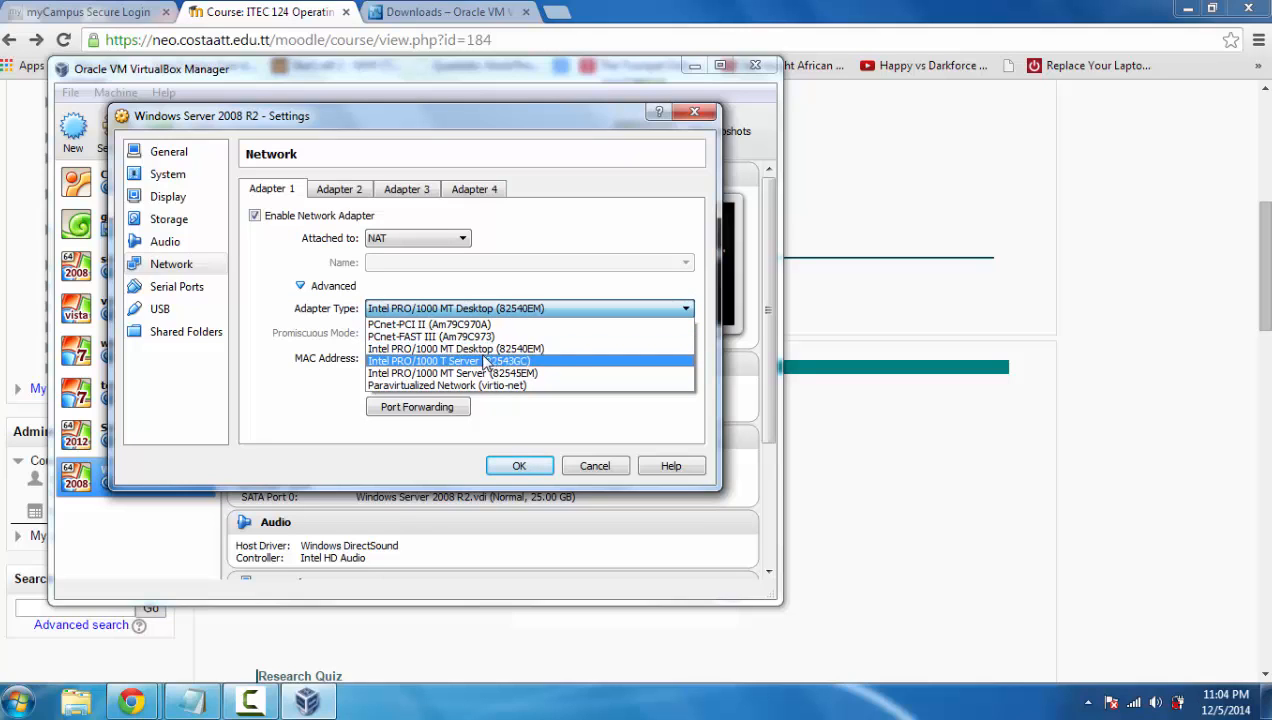
pyautogui.click(507, 352)
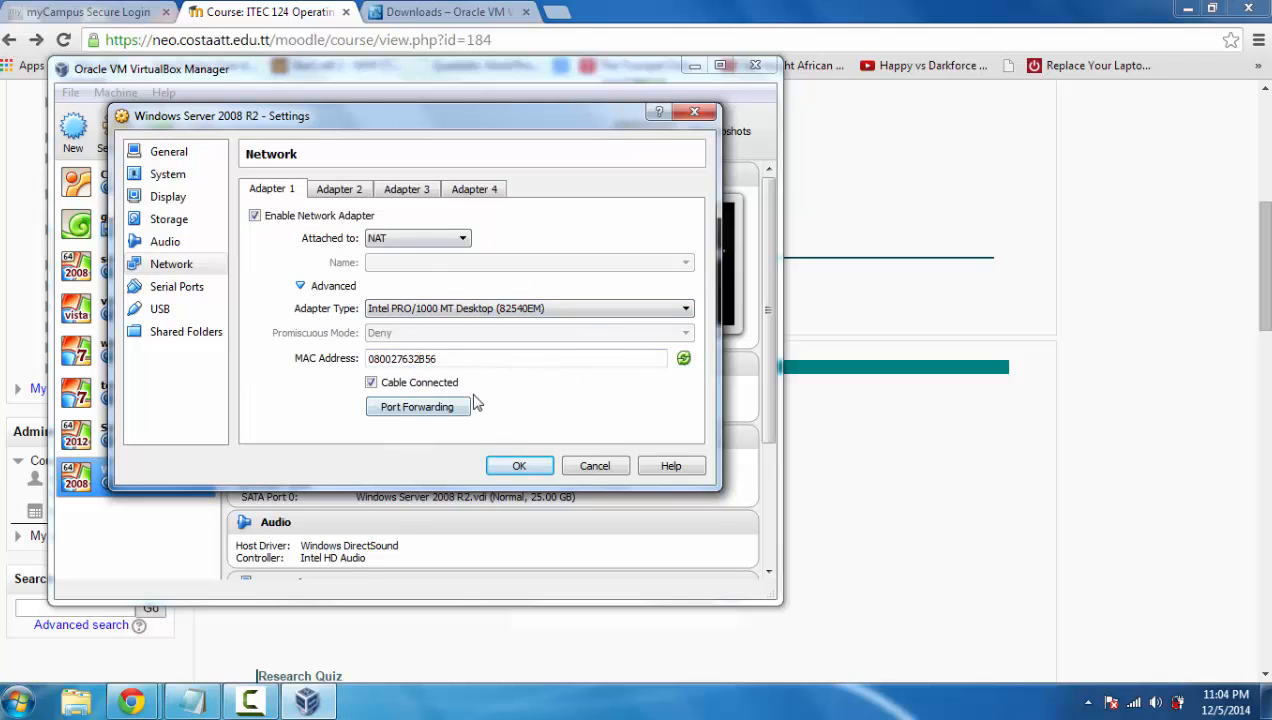
pyautogui.click(514, 467)
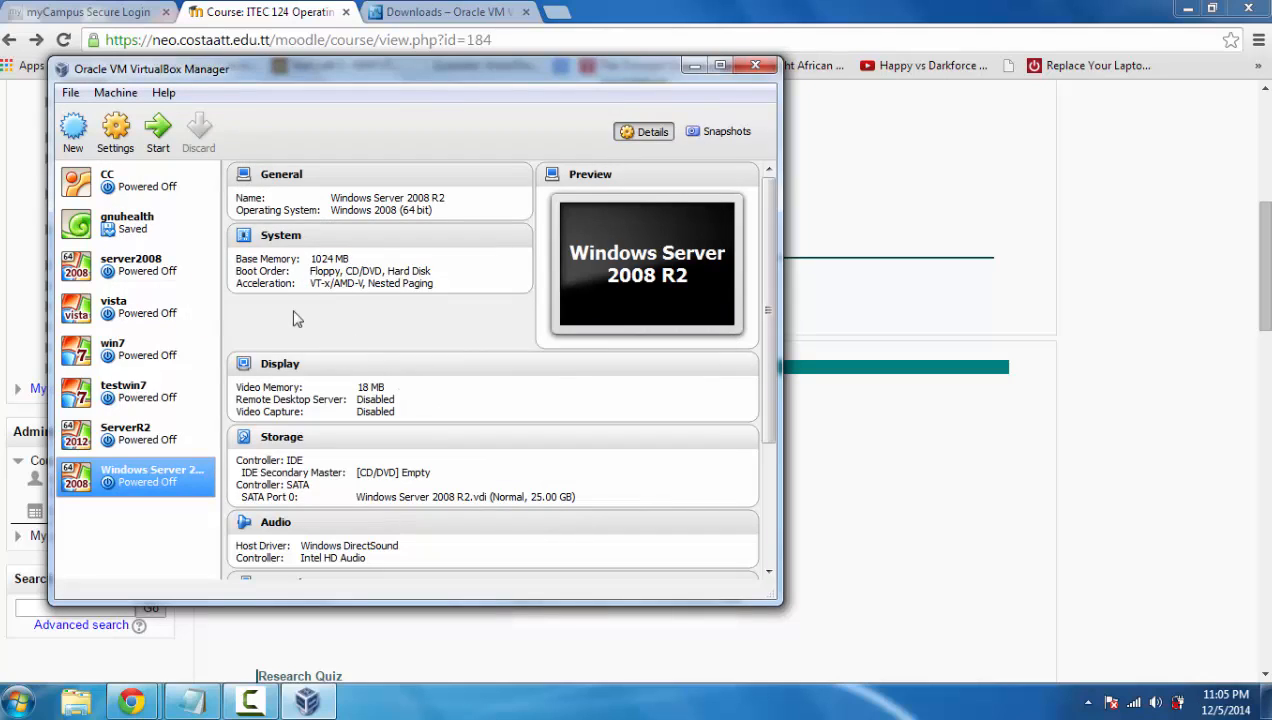